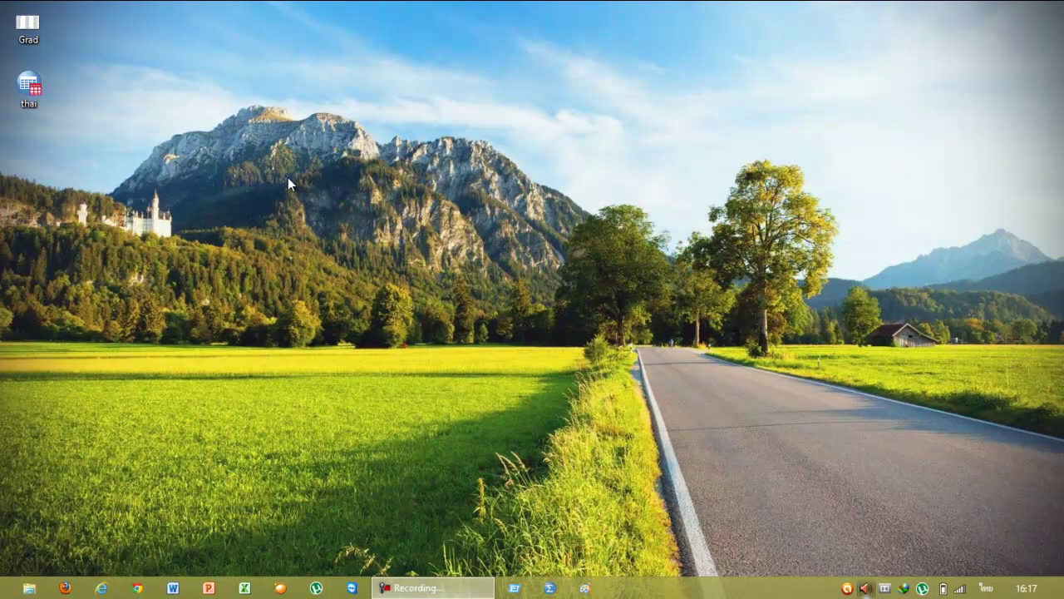
- Open the Grad image and the thai.sav dataset from the desktop and arrange their windows side by side
click(33, 30)
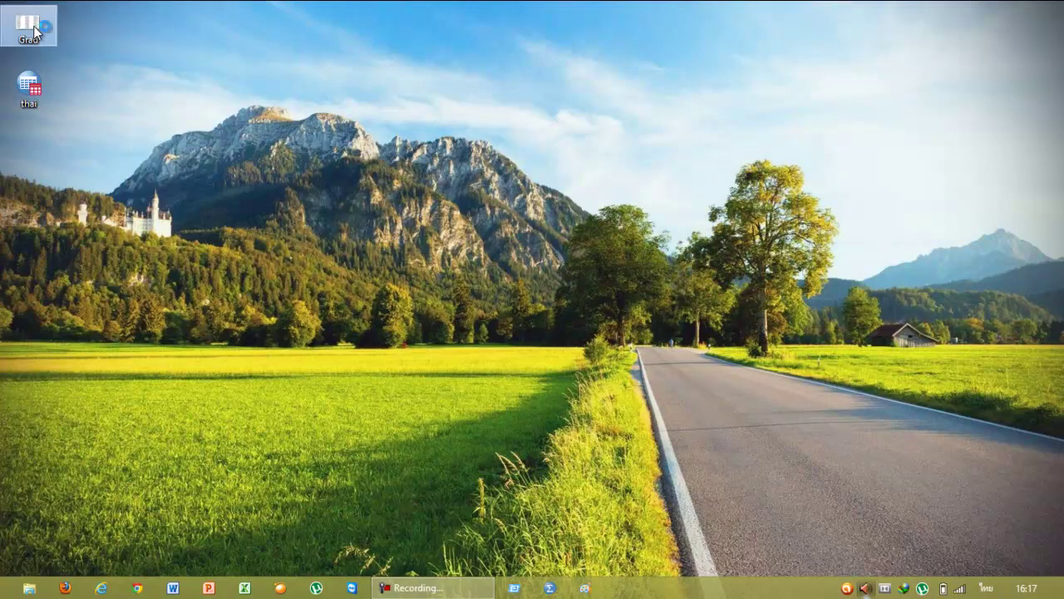
double_click(33, 30)
drag(289, 46, 510, 52)
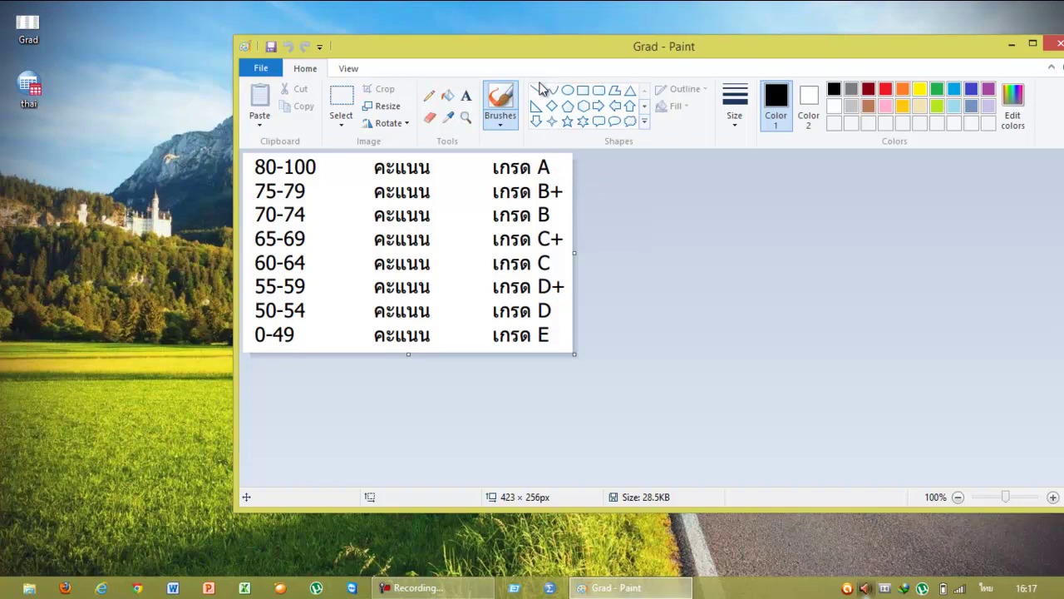
drag(515, 50, 316, 116)
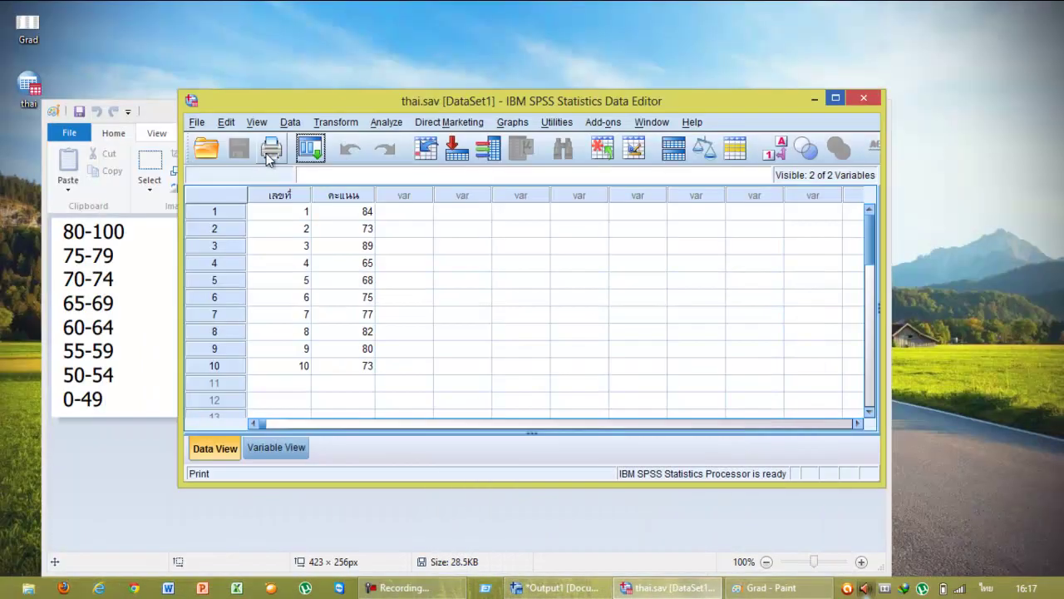
mouse_move(324, 103)
mouse_down()
mouse_move(508, 79)
mouse_move(691, 80)
mouse_up()
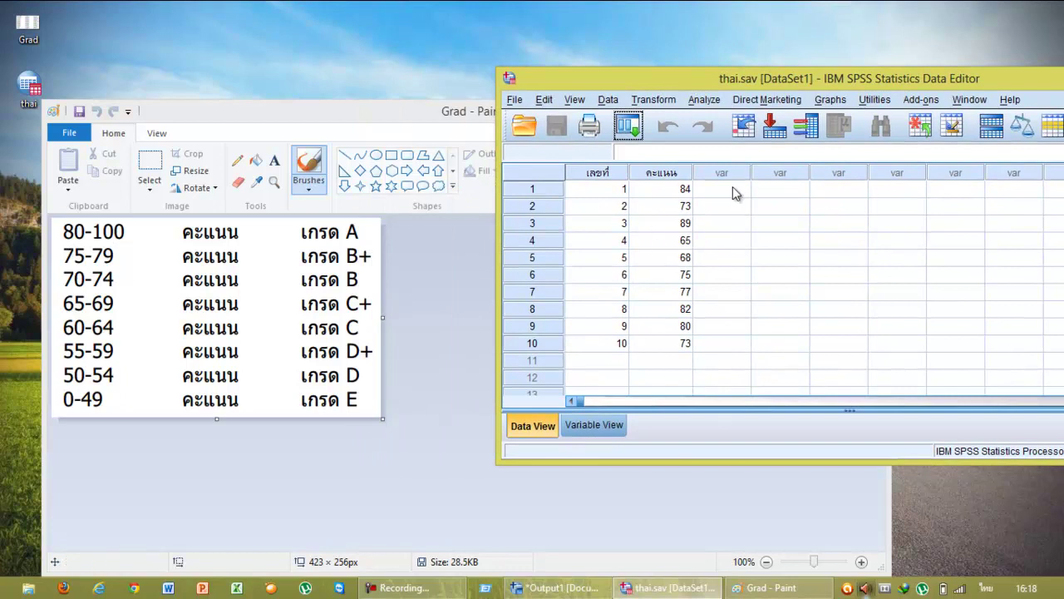
- Create a new syntax file and place its window below the data, leaving the grade table uncovered
click(515, 99)
mouse_move(538, 120)
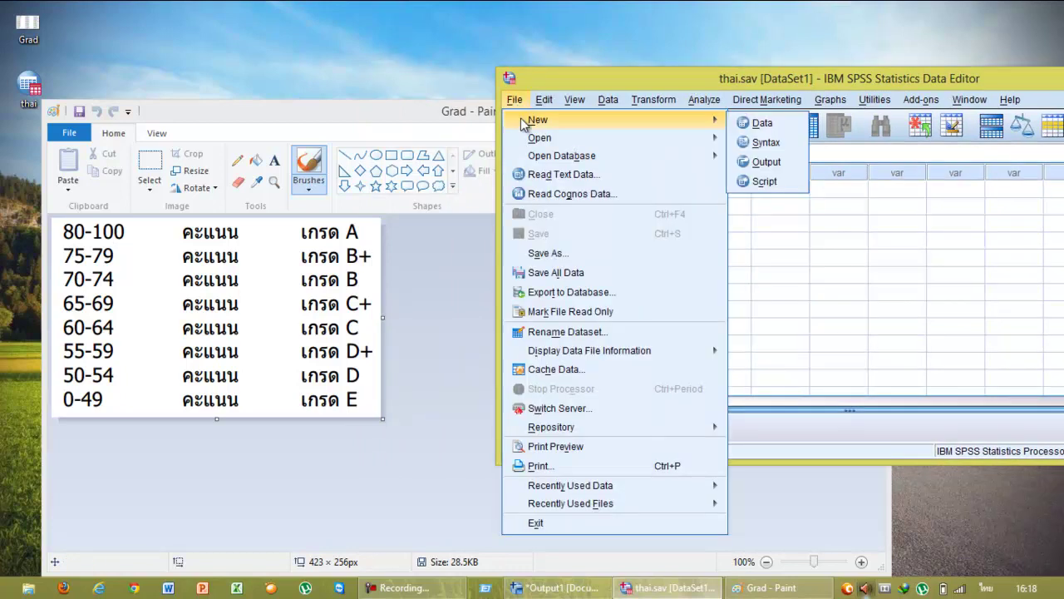
click(766, 143)
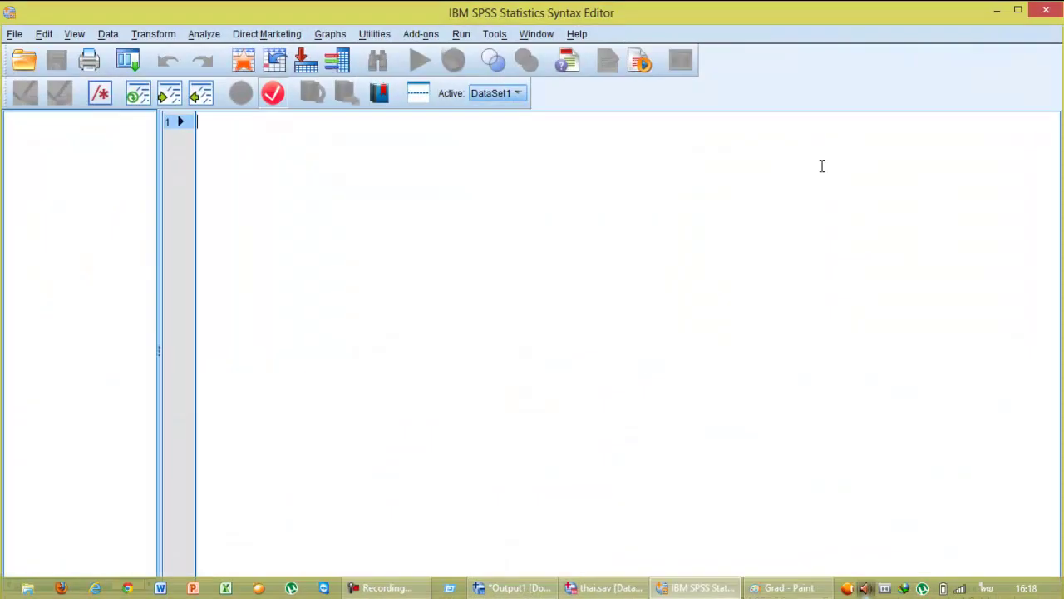
click(1017, 10)
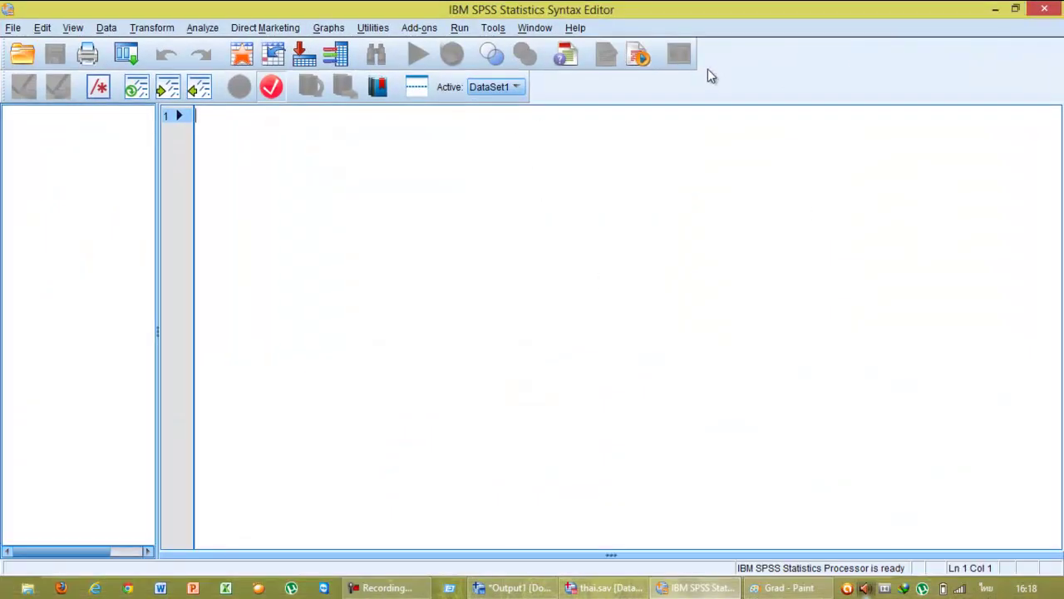
click(1015, 8)
mouse_move(603, 181)
mouse_down()
mouse_move(709, 269)
mouse_move(810, 277)
mouse_up()
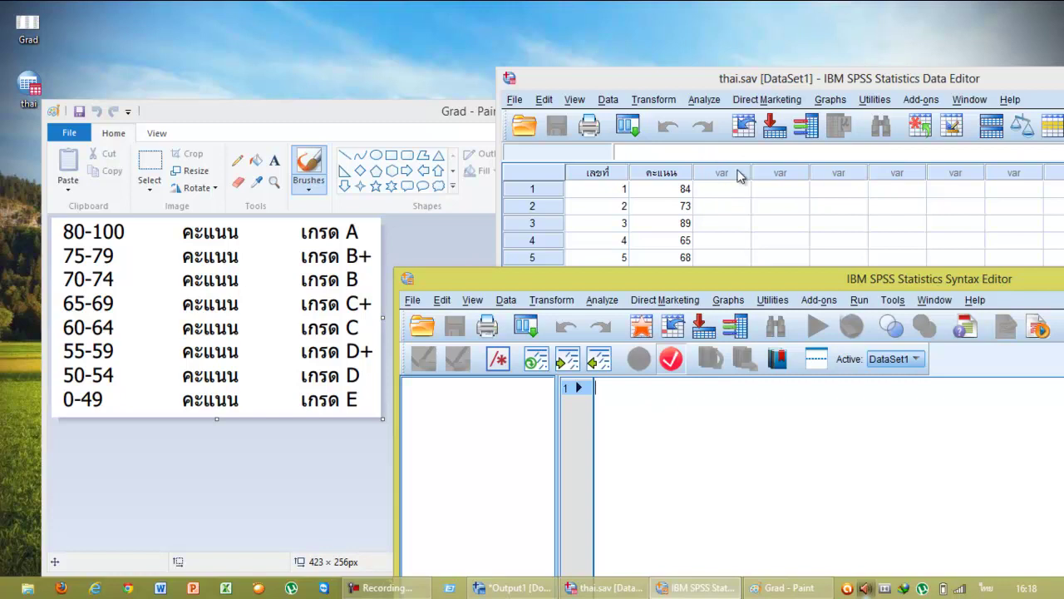
- Move the thai.sav data window higher and check its variable definitions, returning to the data values
drag(703, 83, 703, 48)
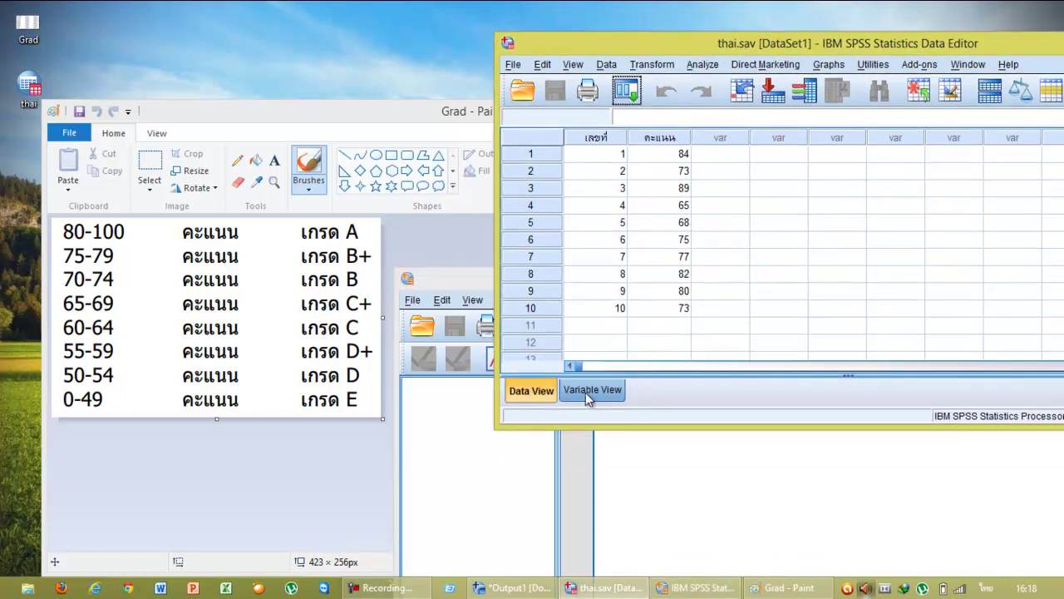
click(585, 392)
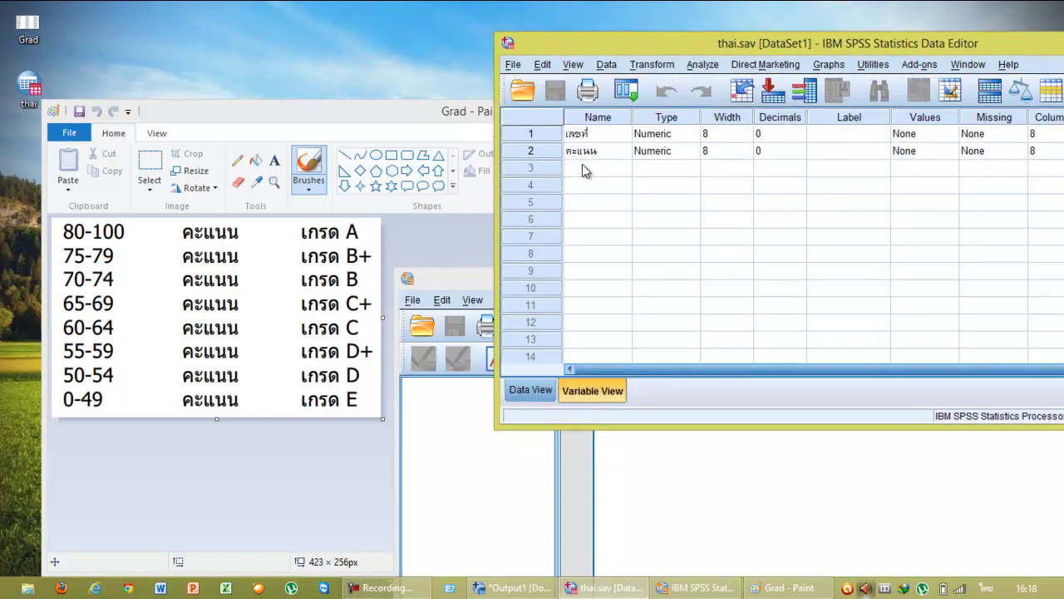
click(530, 389)
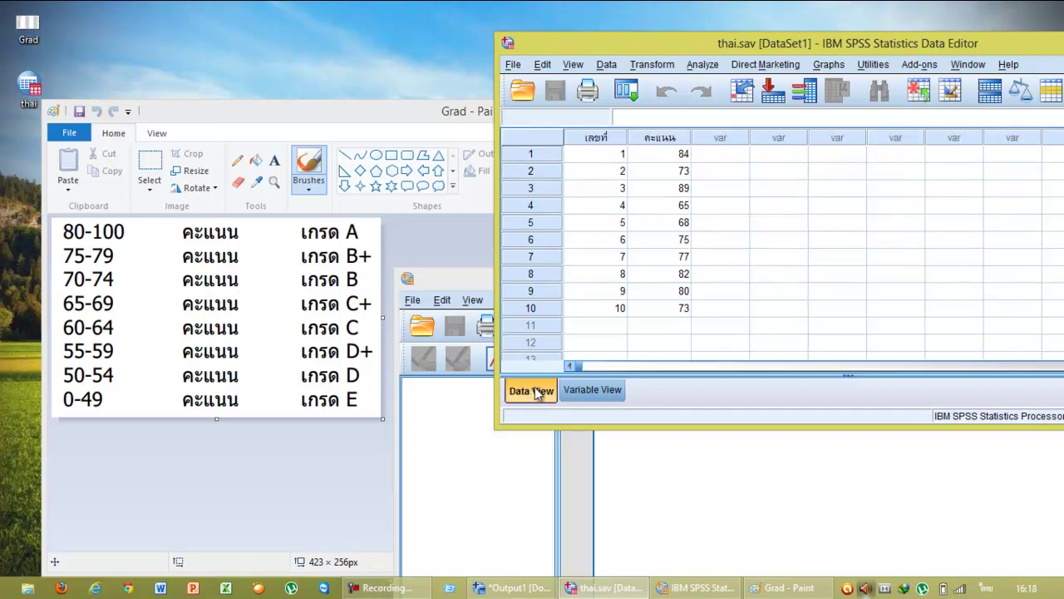
- Write the first syntax line as STRING เกรด(A2). to declare a two-character grade variable
click(652, 469)
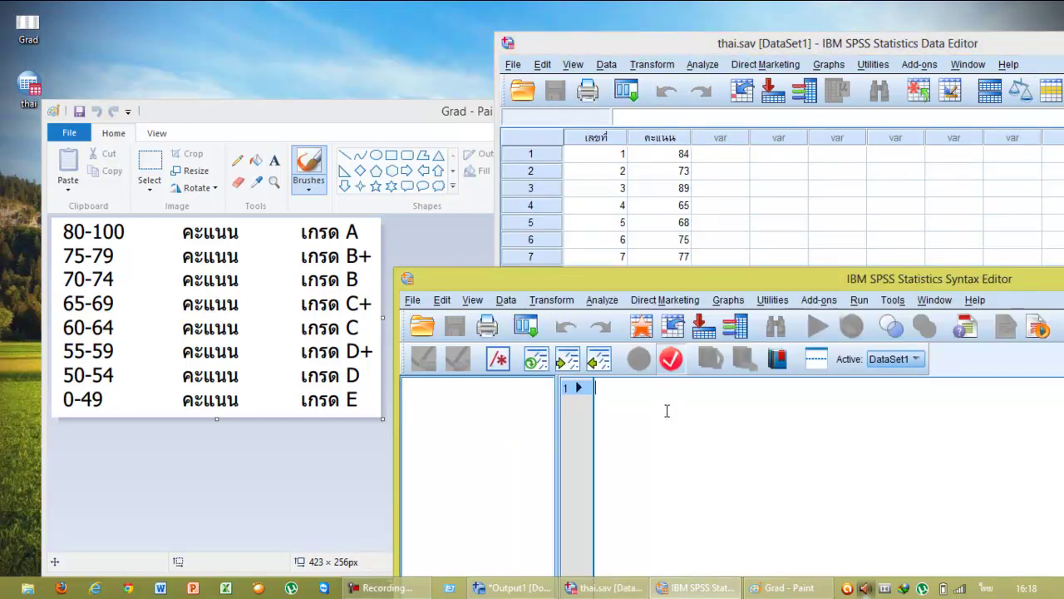
text(ห)
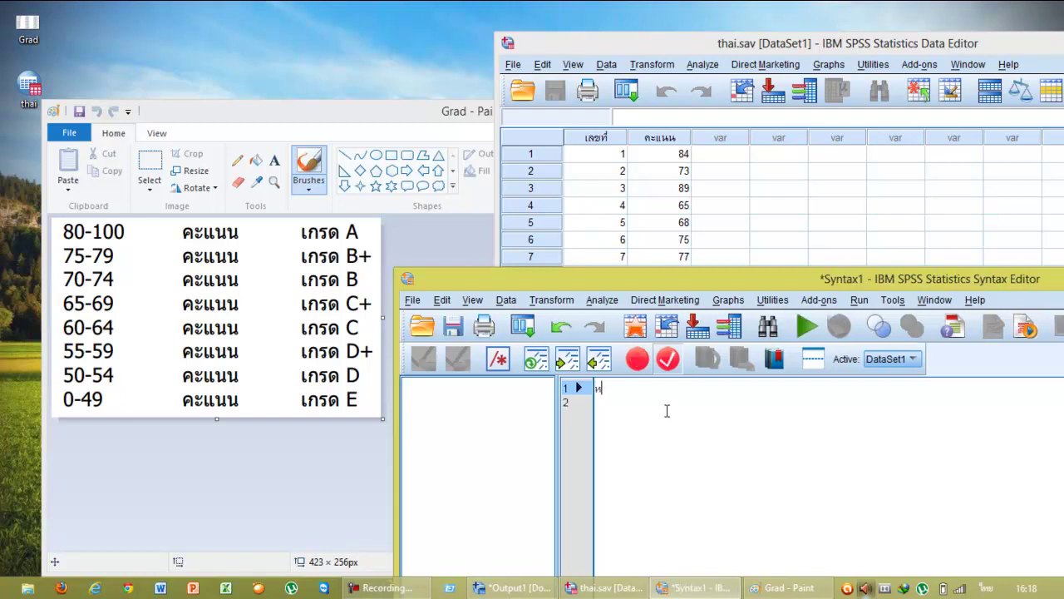
key(alt+shift)
key(BackSpace)
text(str)
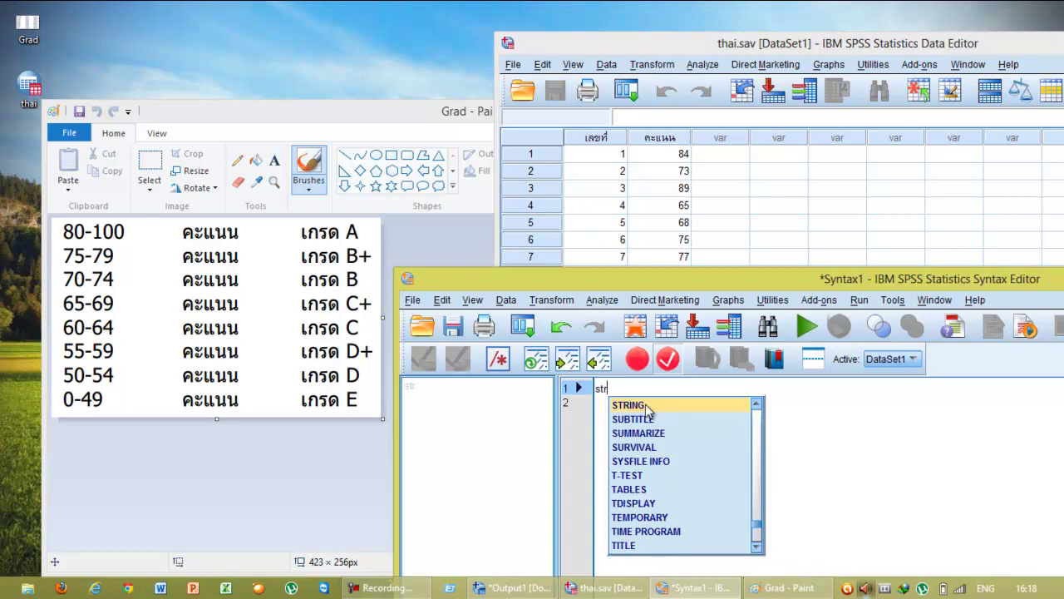
double_click(647, 406)
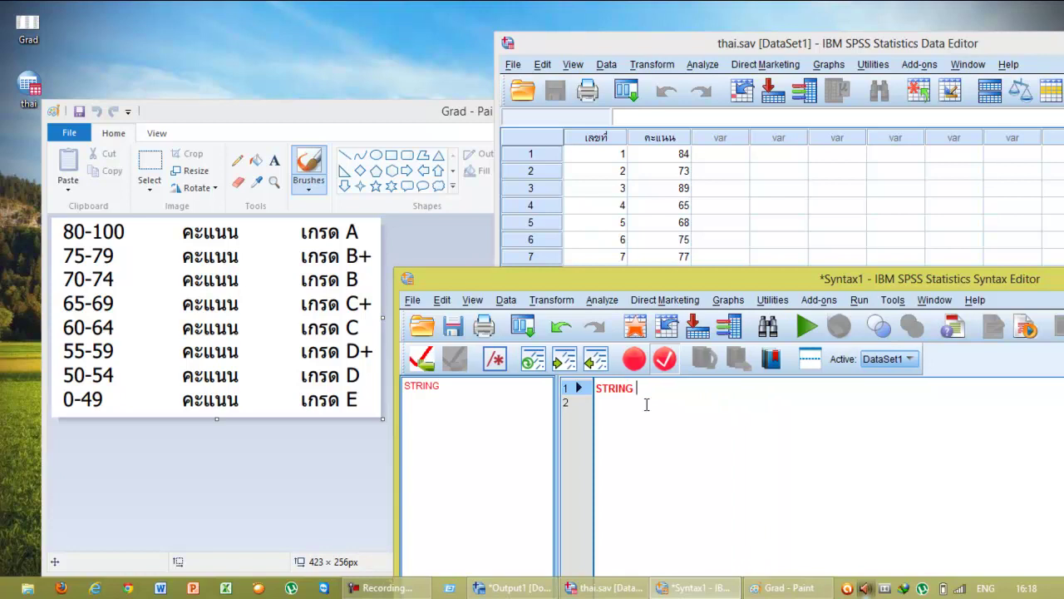
key(grave)
text(เกรด)
key(grave)
text(9)
key(BackSpace)
text((A2).)
key(Return)
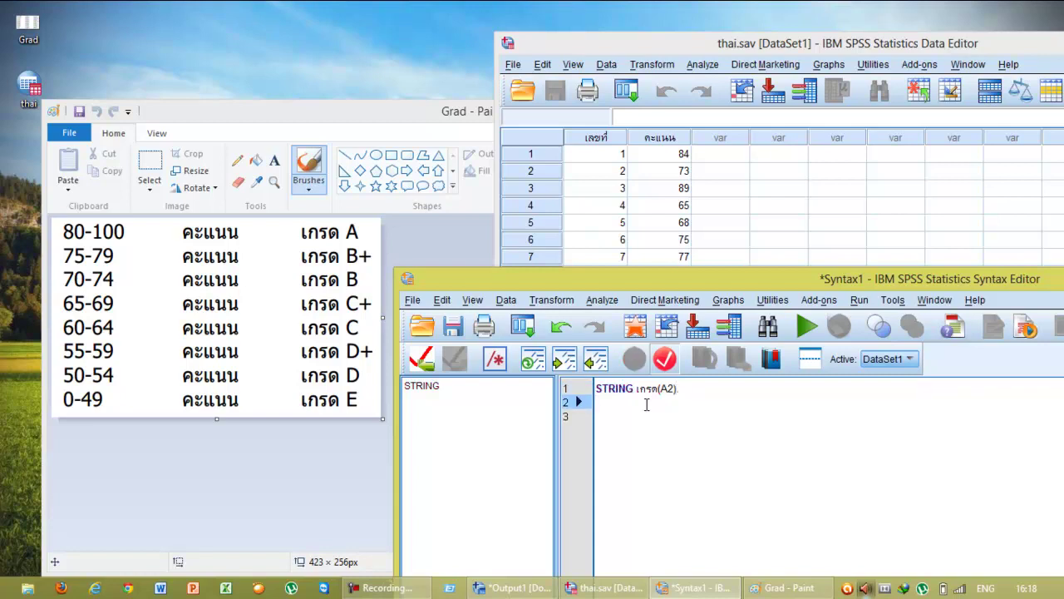
- Start a RECODE command for the variable คะแนน on the second syntax line
text(re)
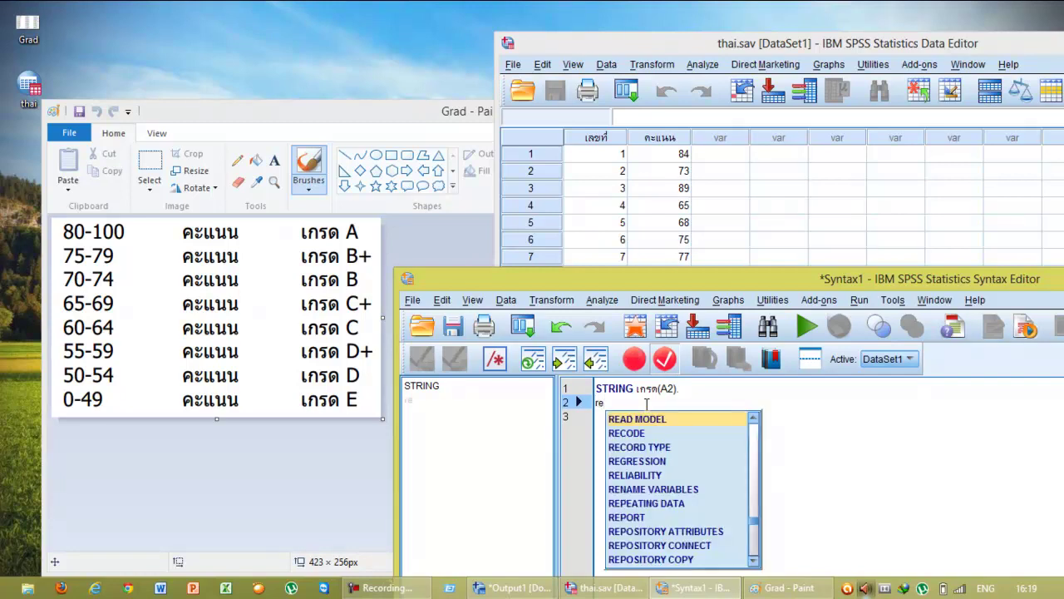
click(632, 433)
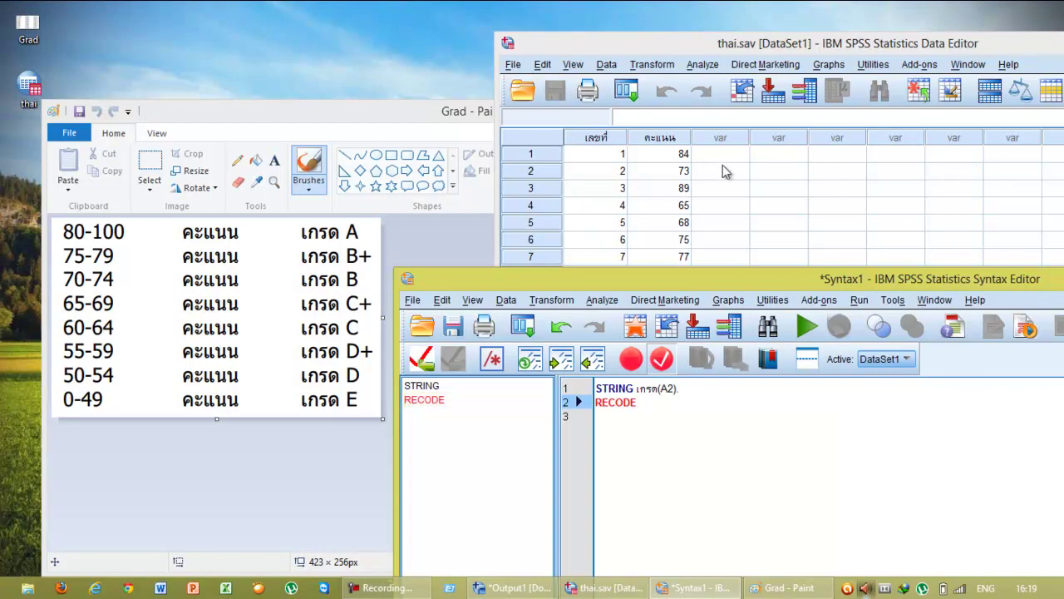
key(alt+shift)
text(คะแนน)
key(alt+shift)
- Add the condition ( 80 THRU 100="a") to the RECODE command, with a space after the variable name
text(()
text(80 th)
click(723, 558)
text(100)
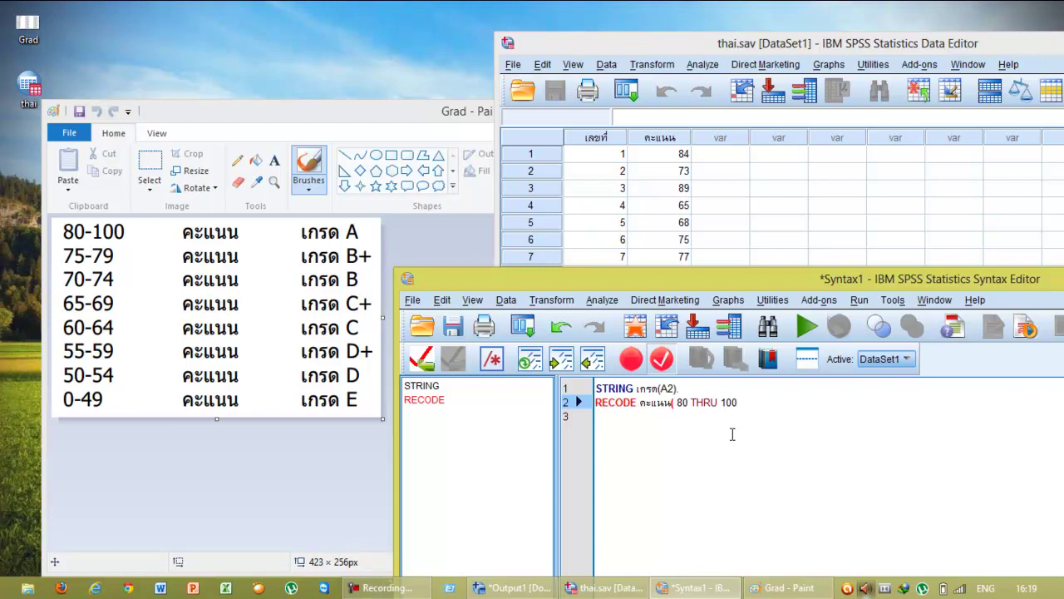
text(=)
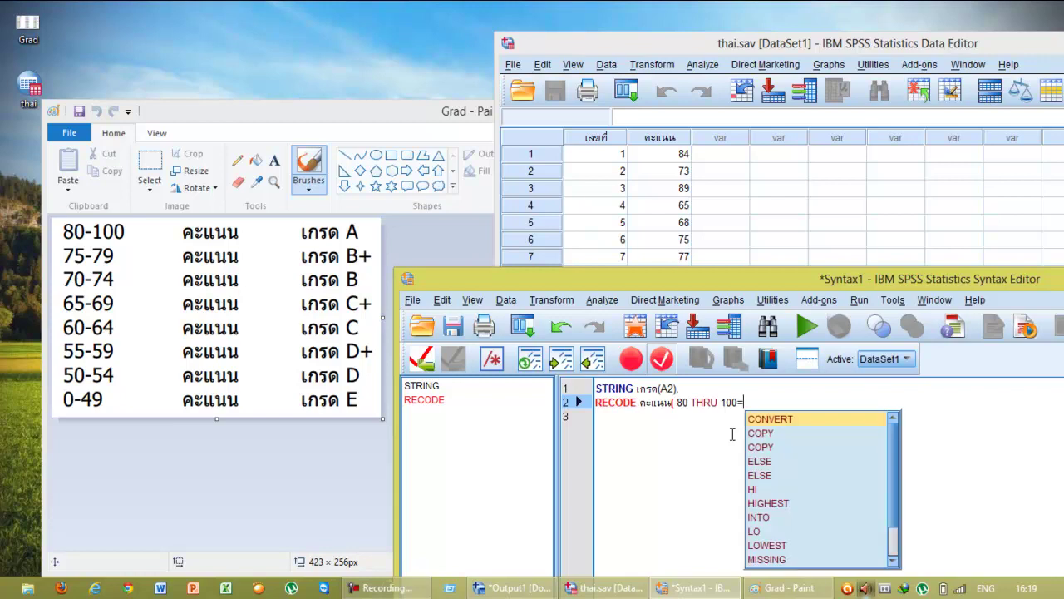
text("")
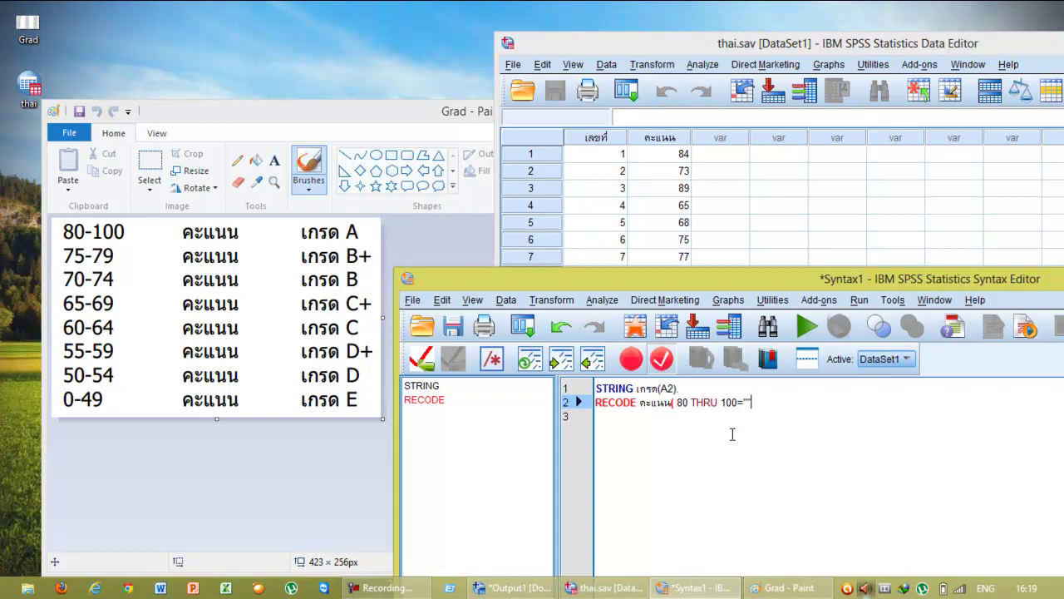
text(a"))
click(673, 403)
- Append a second RECODE condition that maps 75 THRU 79 to b
click(788, 398)
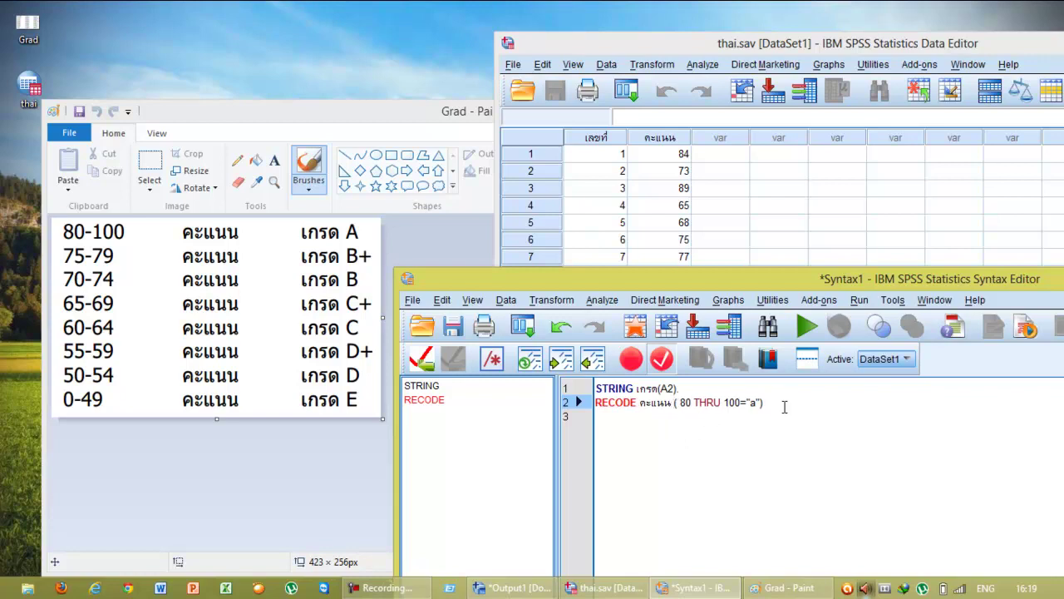
text((75 th)
double_click(817, 560)
text(79)
text(=")
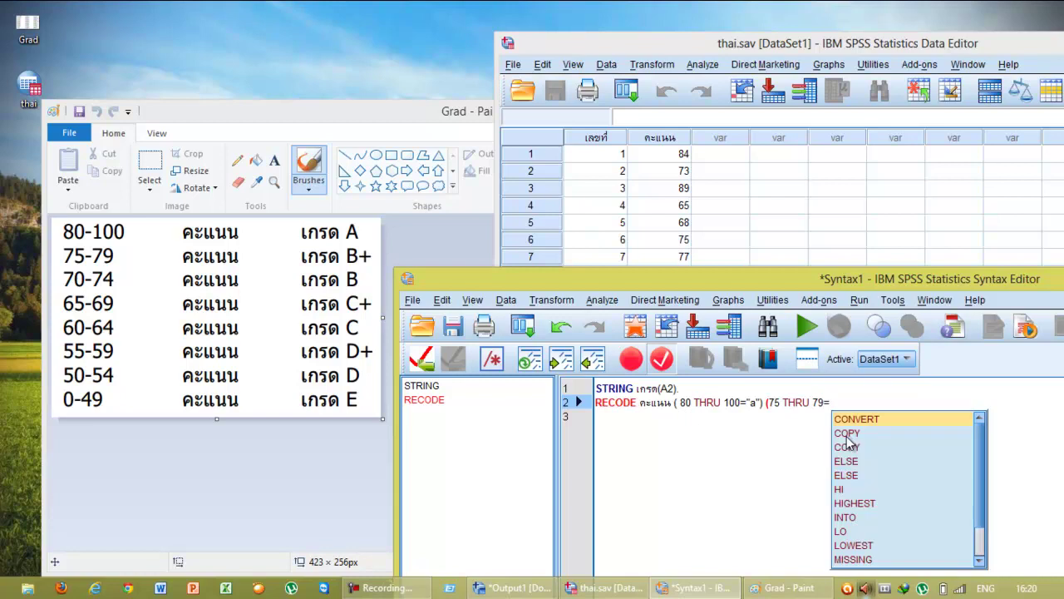
text(b)
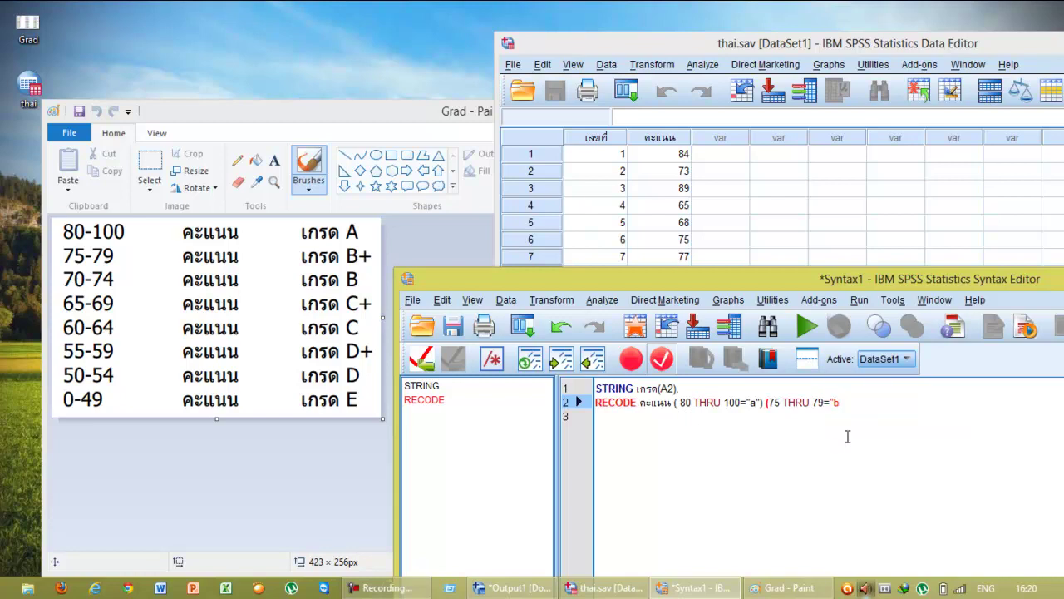
- Close the 75–79 condition and append a third one mapping 70 THRU 74 to "b", with a space after its opening parenthesis
text(") (70 t)
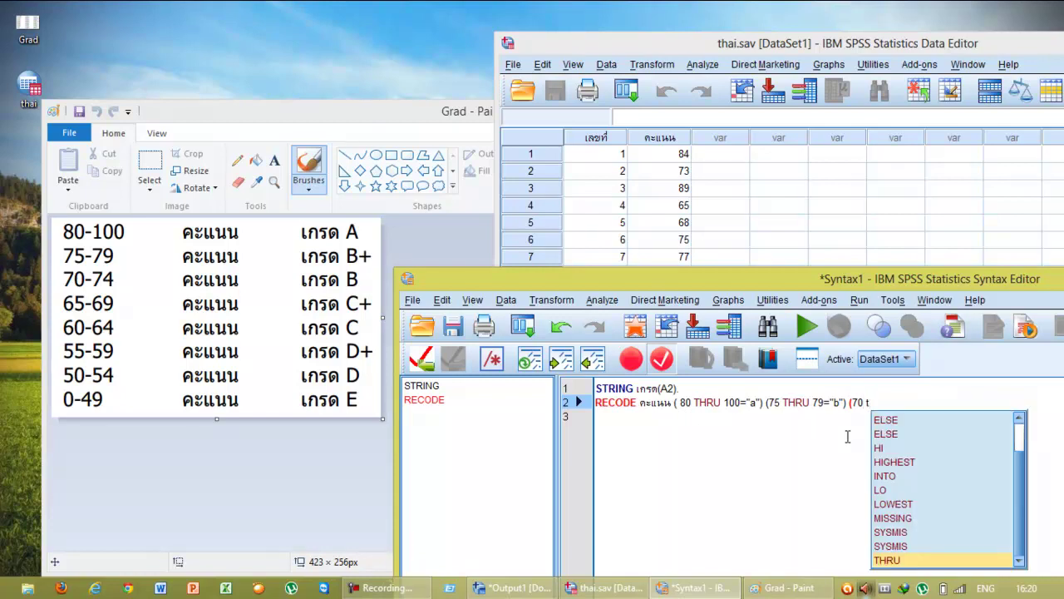
double_click(902, 560)
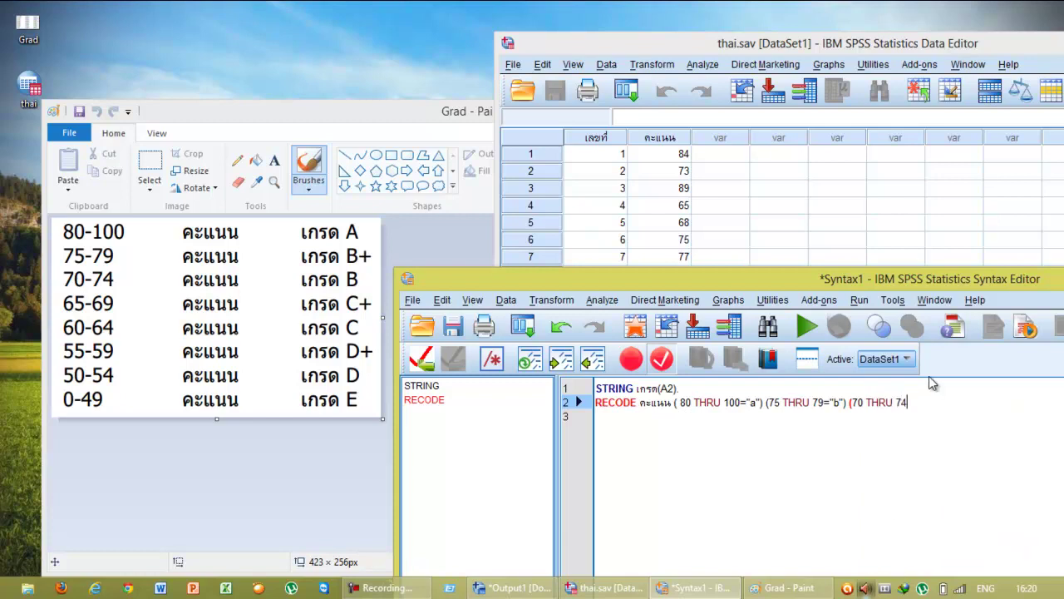
click(854, 402)
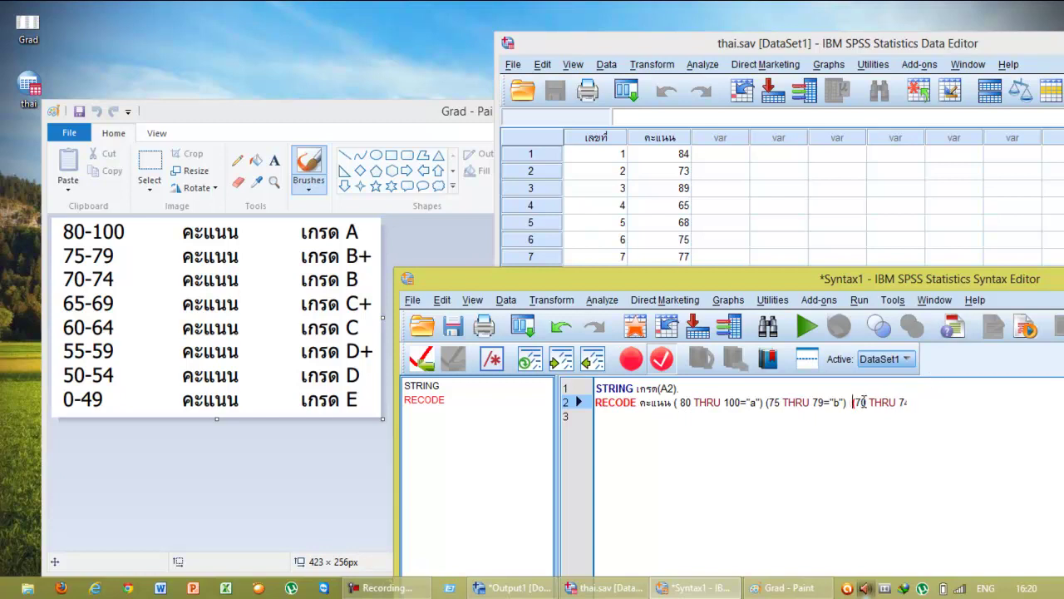
click(921, 401)
text(="b")
- Change the grade for 75 THRU 79 to "b+" and close the parenthesis of the 70–74 condition
click(841, 413)
click(847, 405)
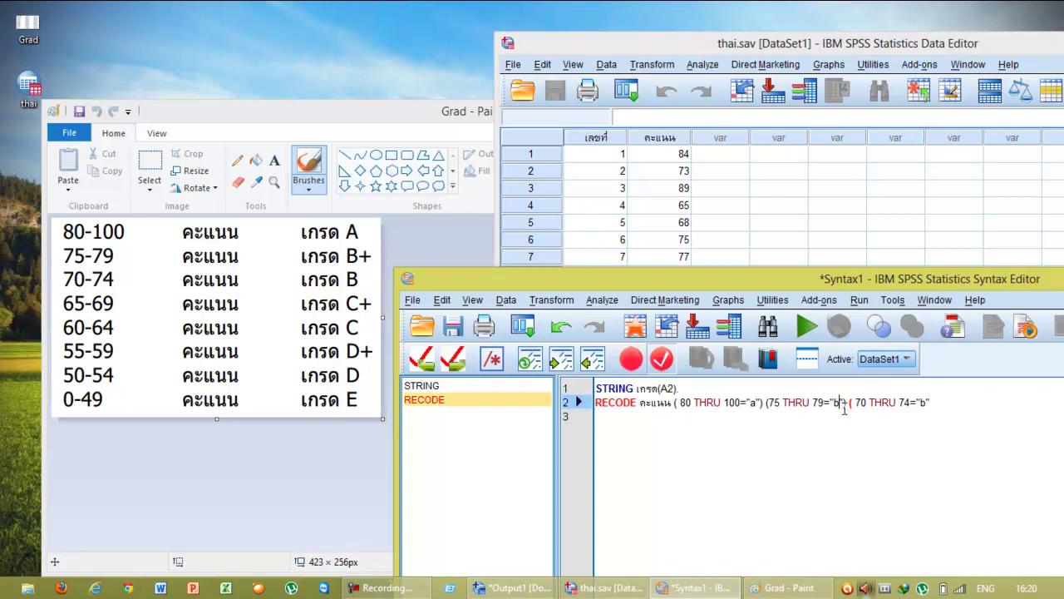
text(+)
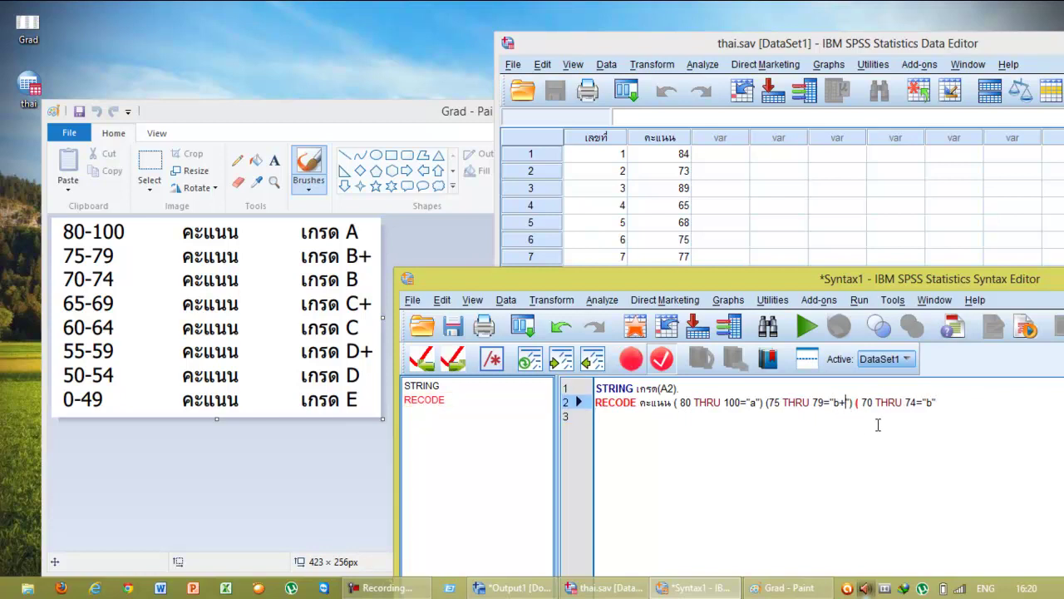
click(960, 405)
text())
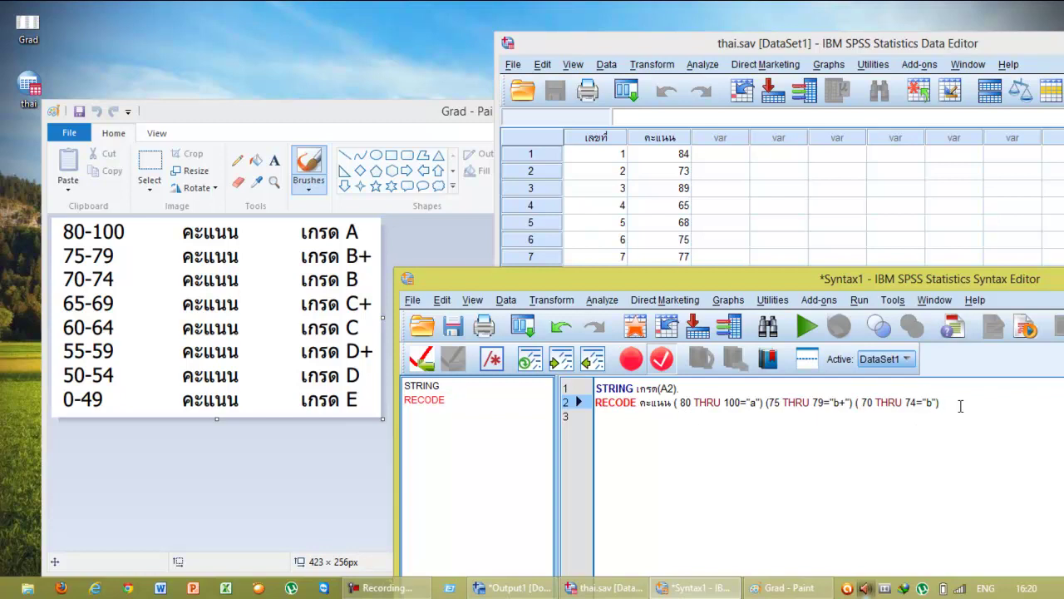
- Finish the RECODE command with INTO เกรด and a closing period
text( i)
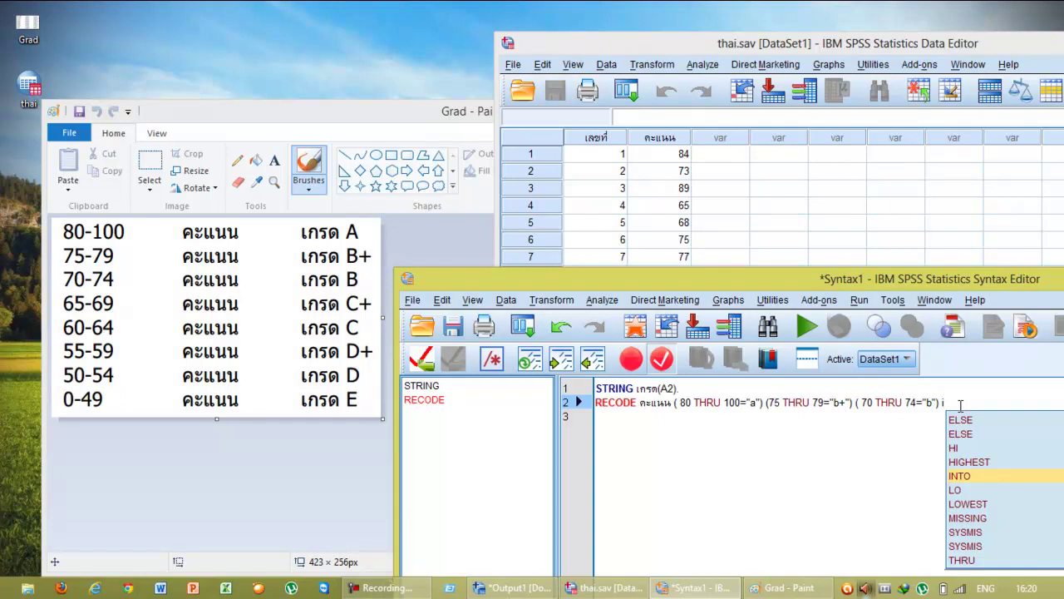
click(960, 475)
key(Return)
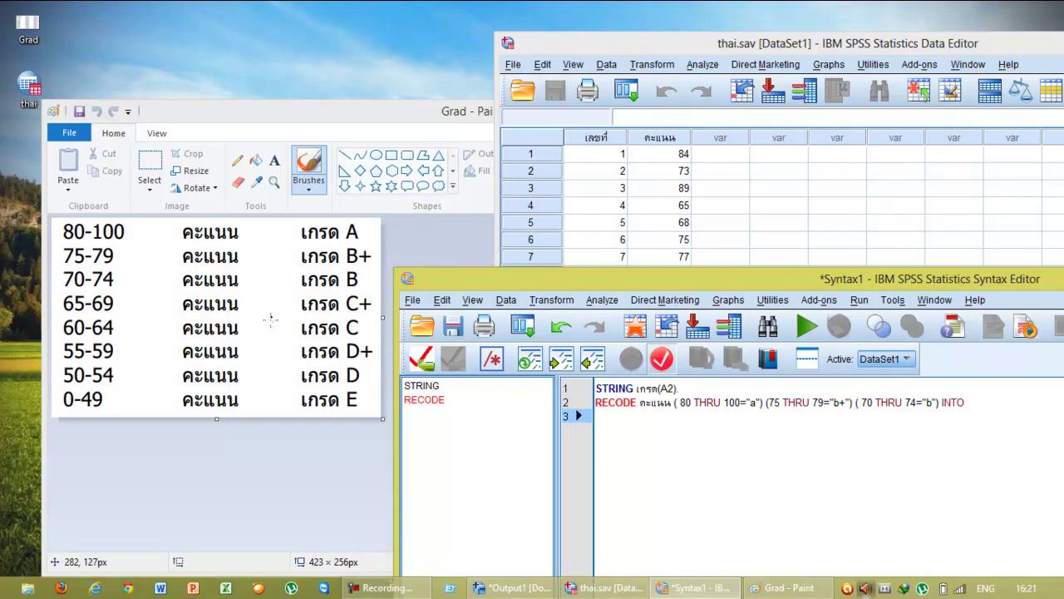
click(984, 402)
key(grave)
text(เกรด)
key(grave)
text(.)
- Run all the syntax commands and bring the thai.sav data window forward to check the เกรด column
drag(742, 280, 706, 259)
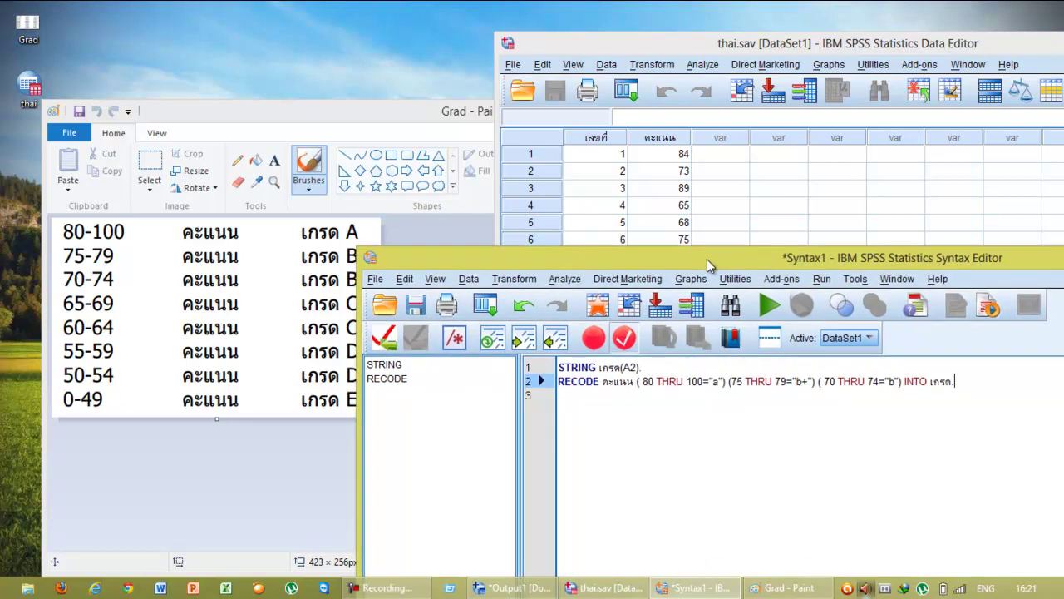
click(856, 283)
click(833, 301)
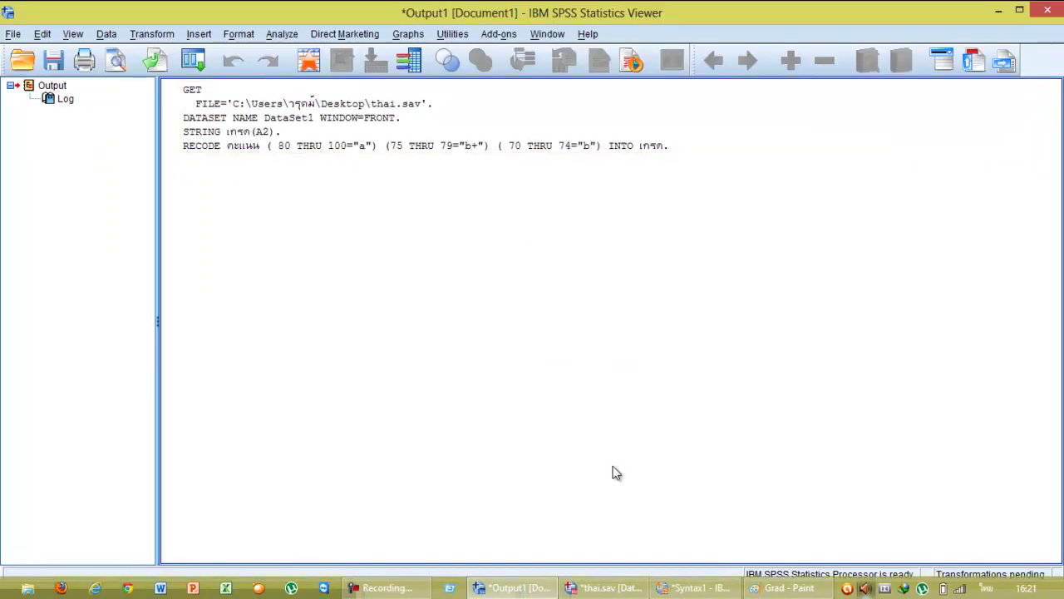
click(672, 590)
click(611, 589)
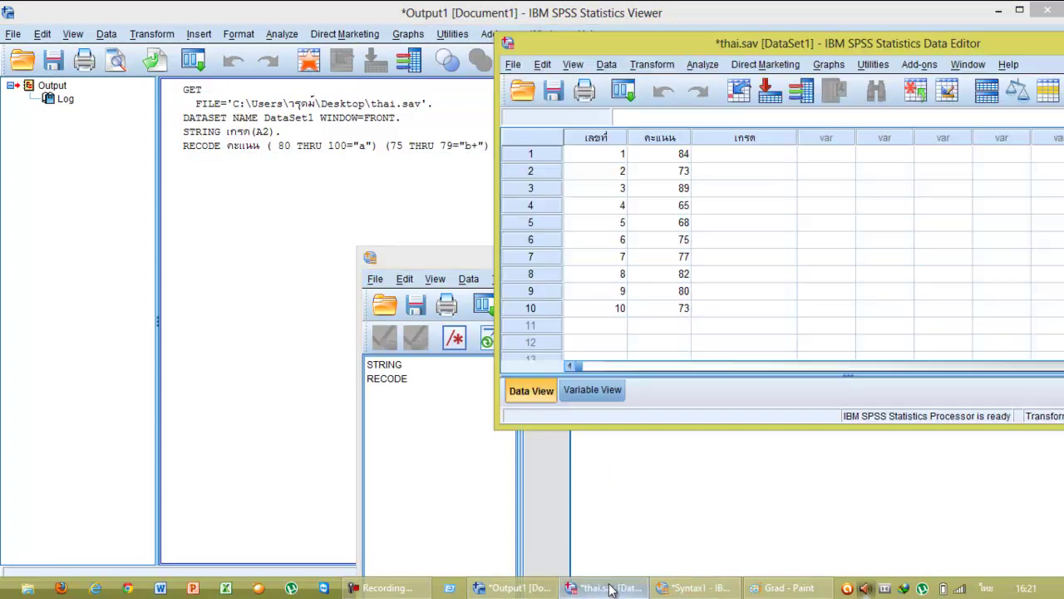
- Add a new variable named โอเค below เกรด, run the pending transformations, and return to the data values
click(750, 156)
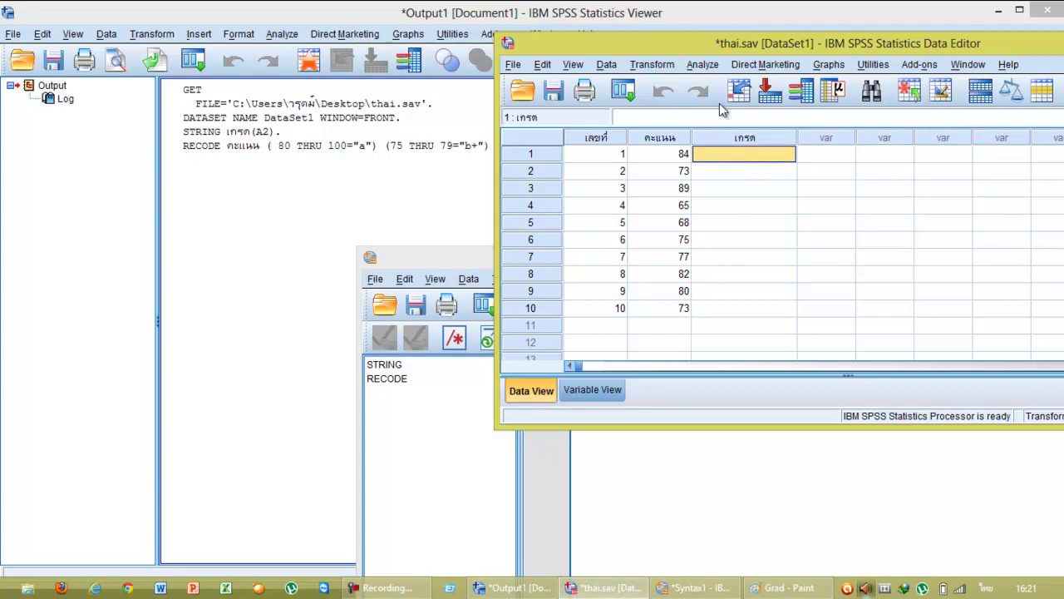
click(606, 392)
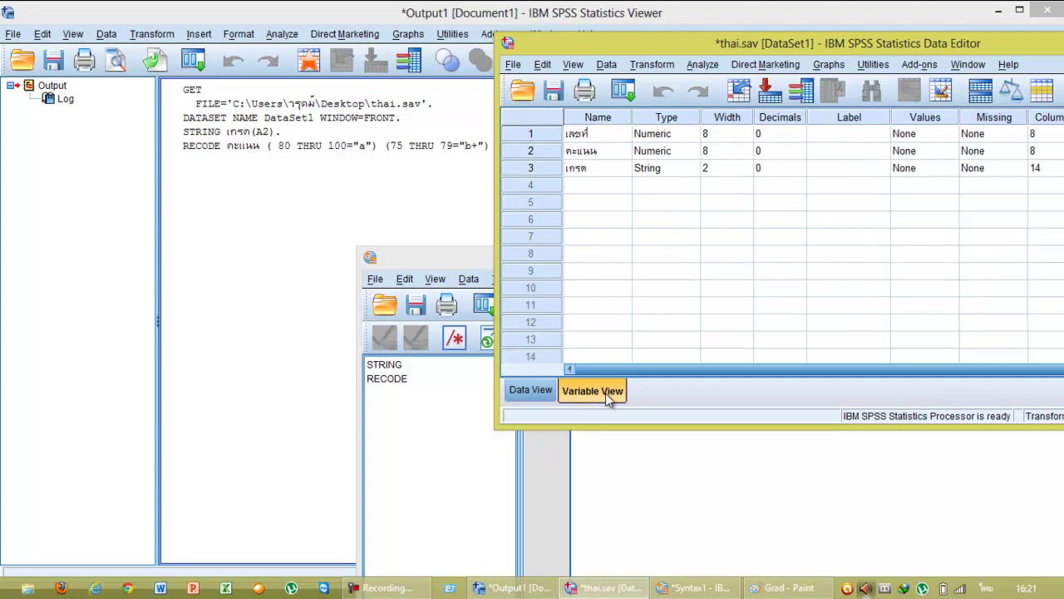
click(597, 186)
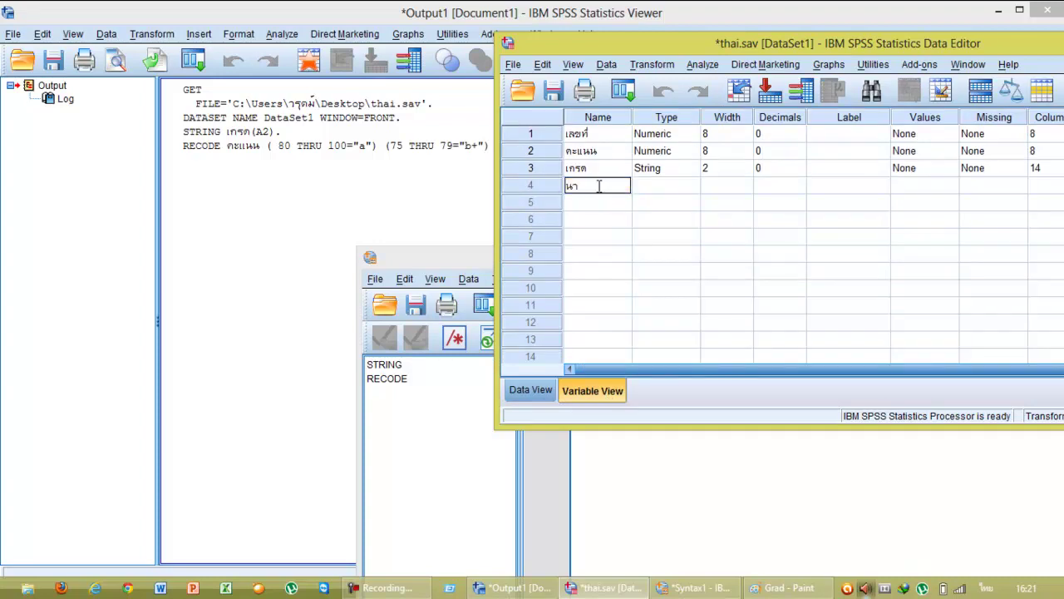
key(BackSpace)
key(BackSpace)
key(Return)
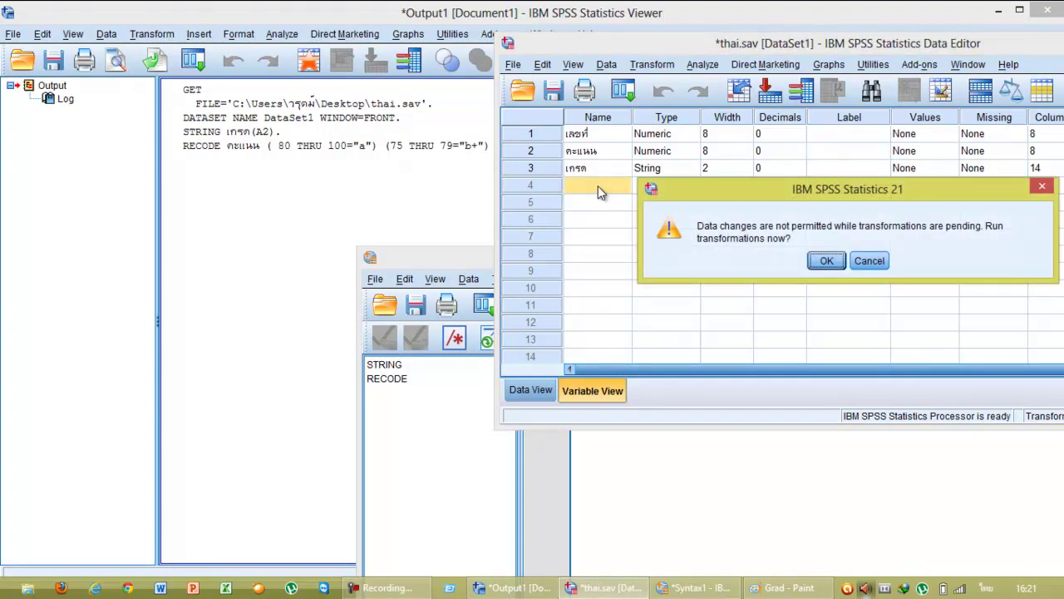
click(824, 260)
click(537, 390)
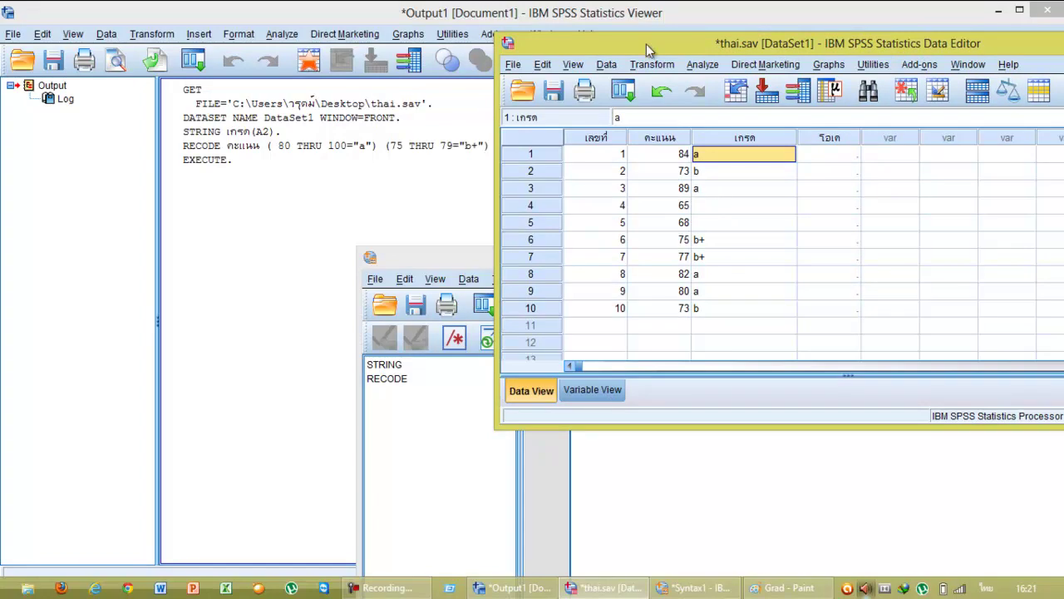
- Minimize the output window and arrange the data and syntax windows so the grade table in Paint is visible
drag(646, 42, 734, 43)
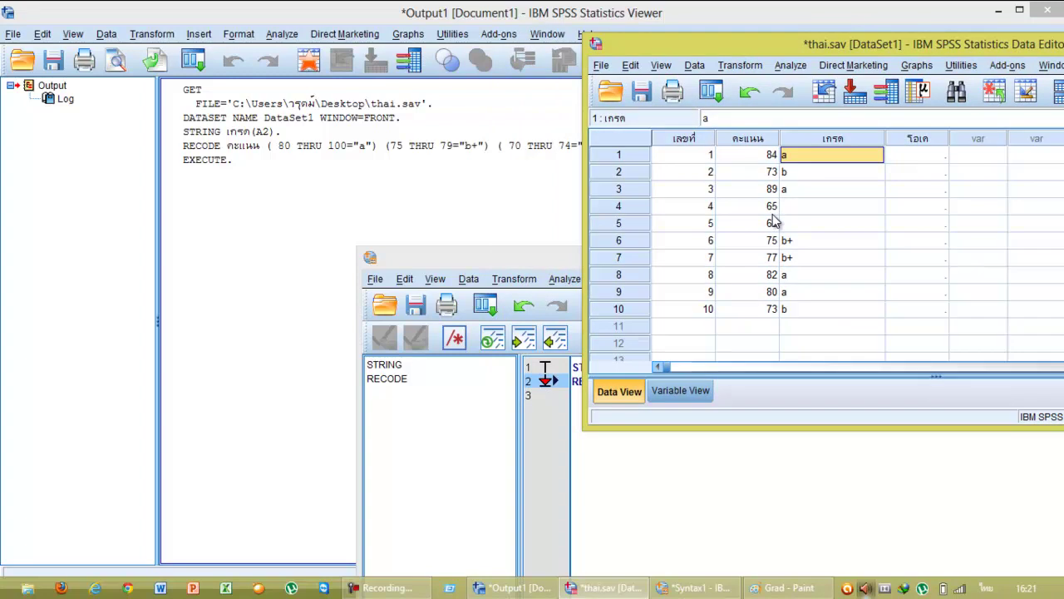
click(933, 4)
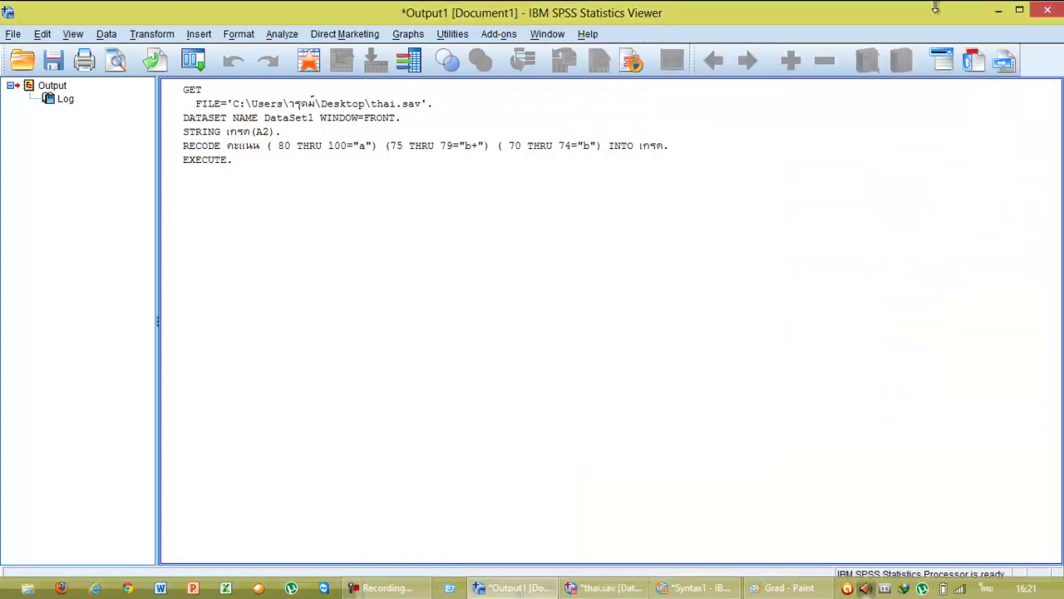
click(998, 14)
click(546, 256)
drag(545, 251, 517, 169)
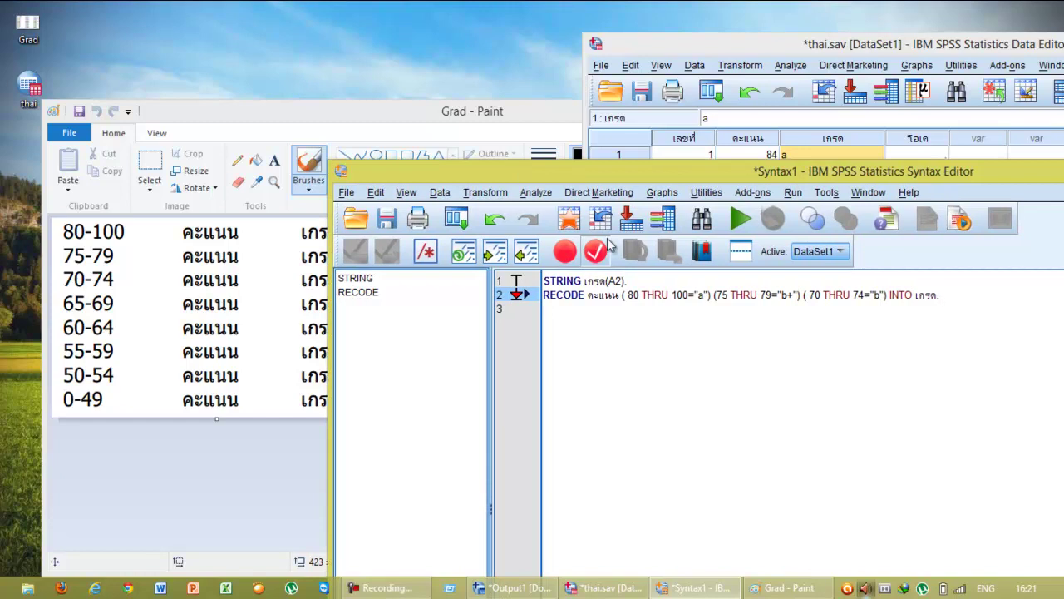
- Insert a fourth RECODE condition before INTO, opening the parenthesis and setting its range to 65 THRU 69
click(890, 296)
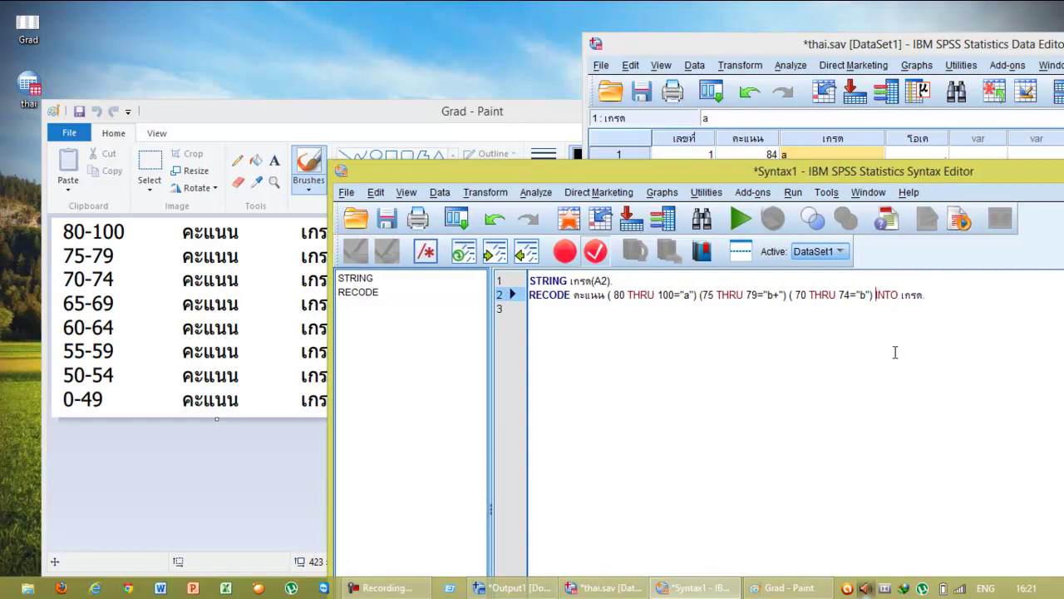
text(()
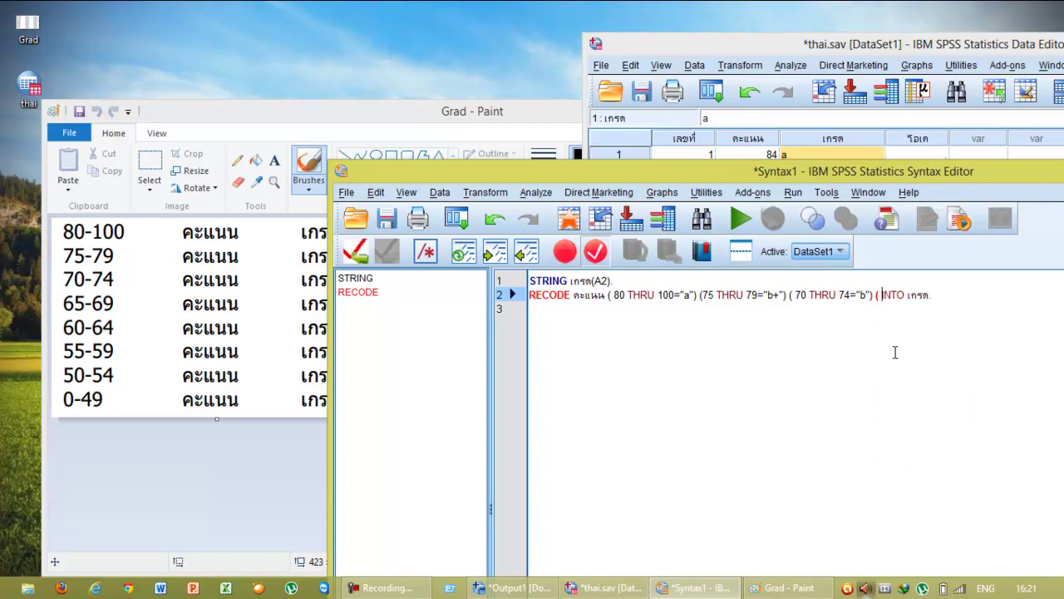
text( 69 t)
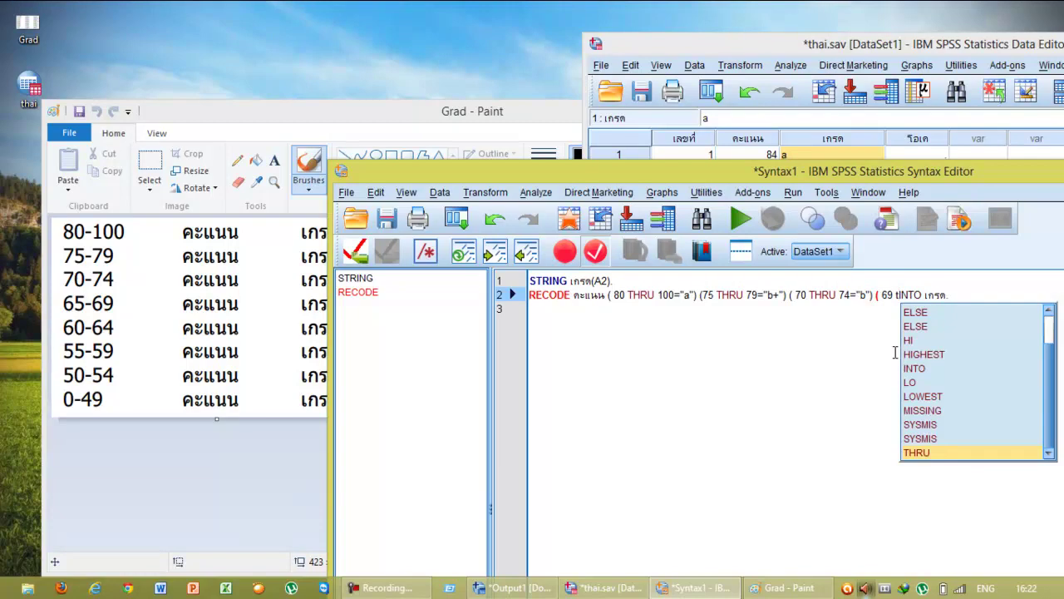
double_click(920, 452)
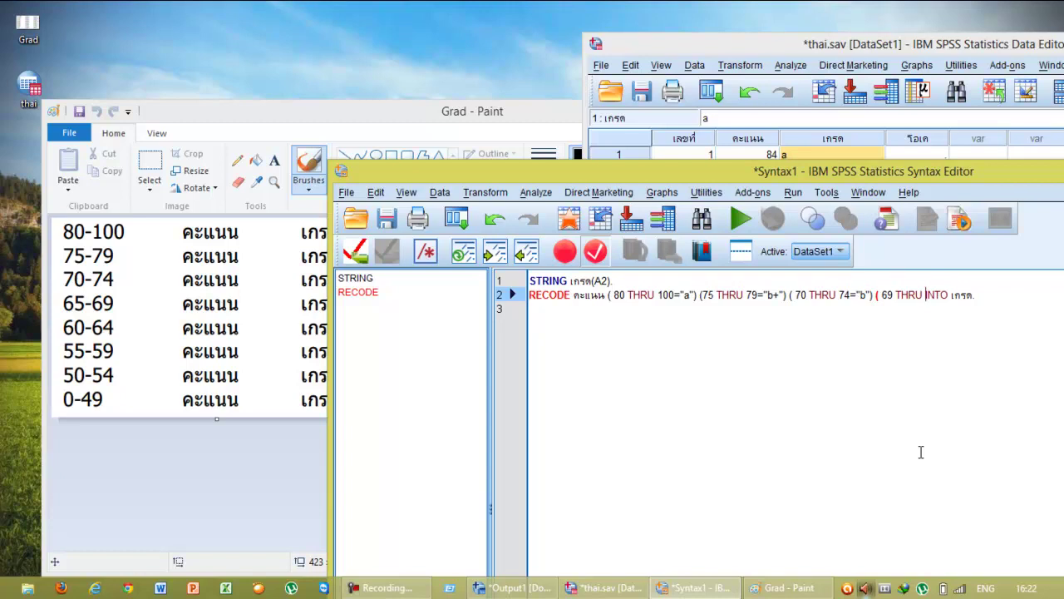
text(69)
click(893, 296)
key(BackSpace)
text(5)
drag(926, 296, 934, 296)
click(942, 318)
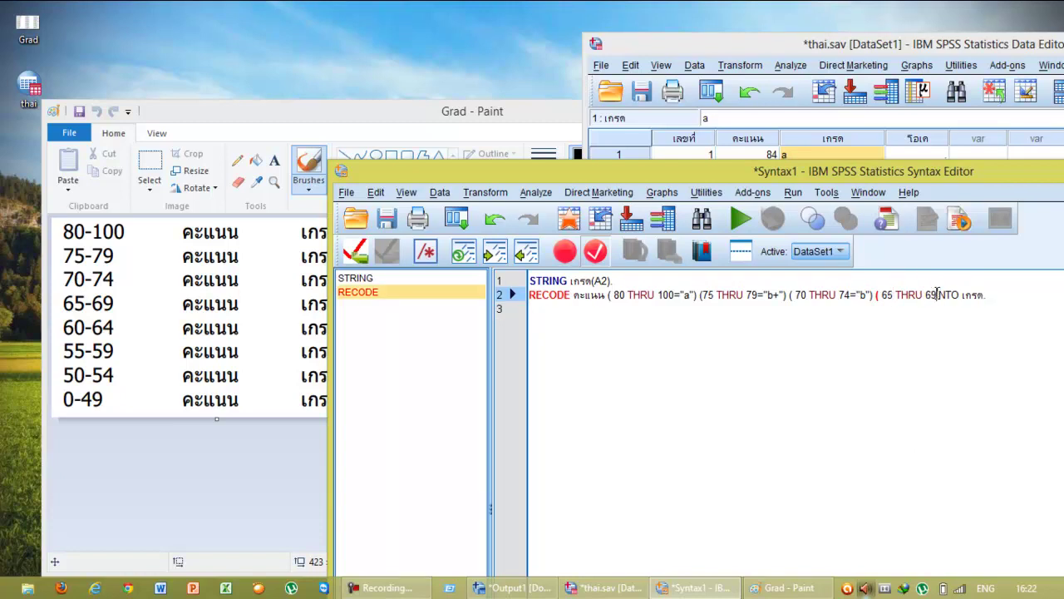
- Assign the grade "c+" to the 65–69 range and close its parenthesis
text(=)
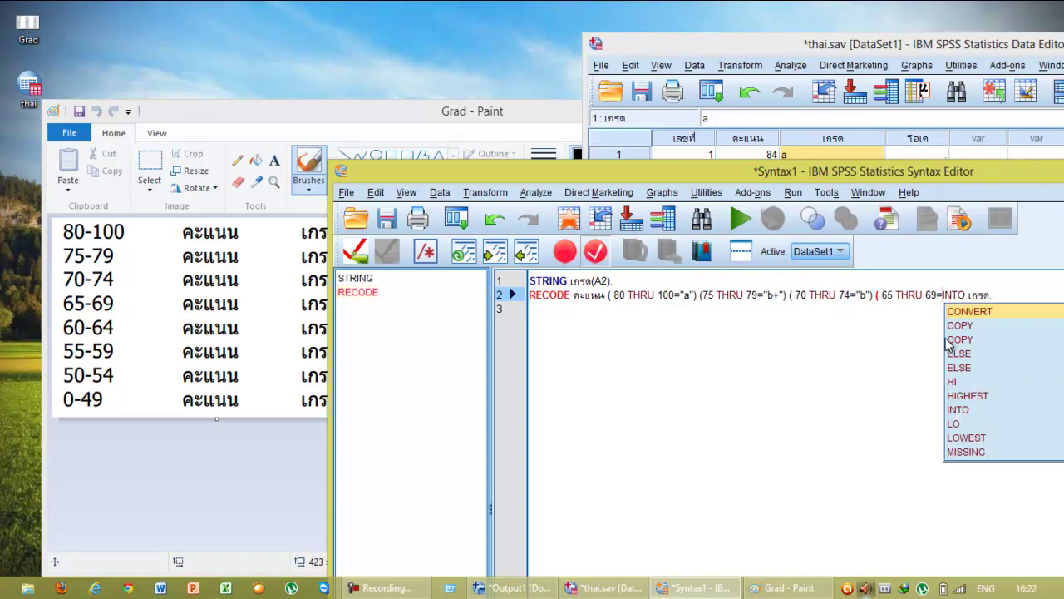
text("c)
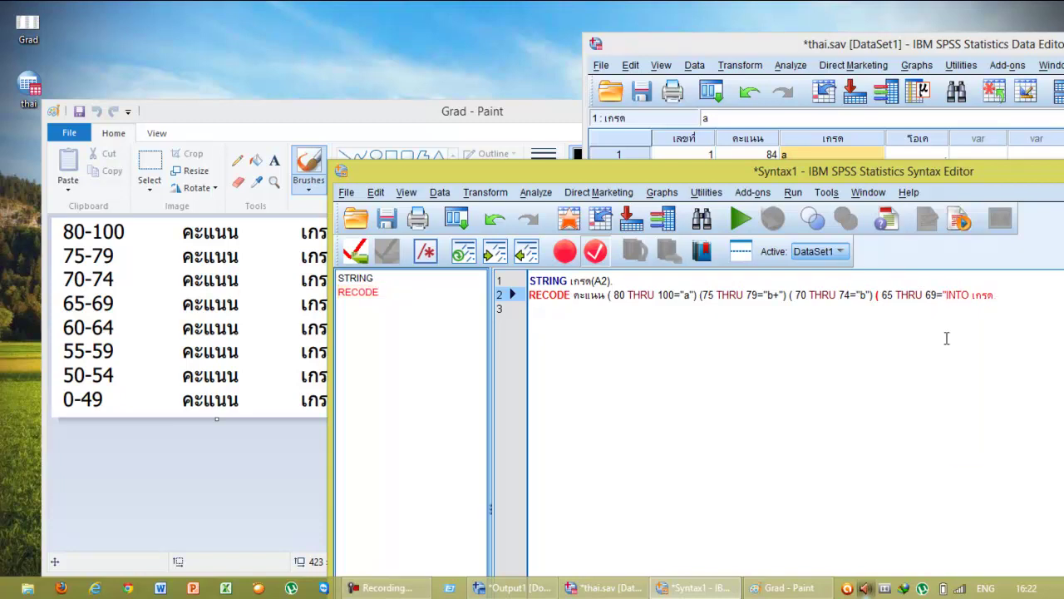
text(+")
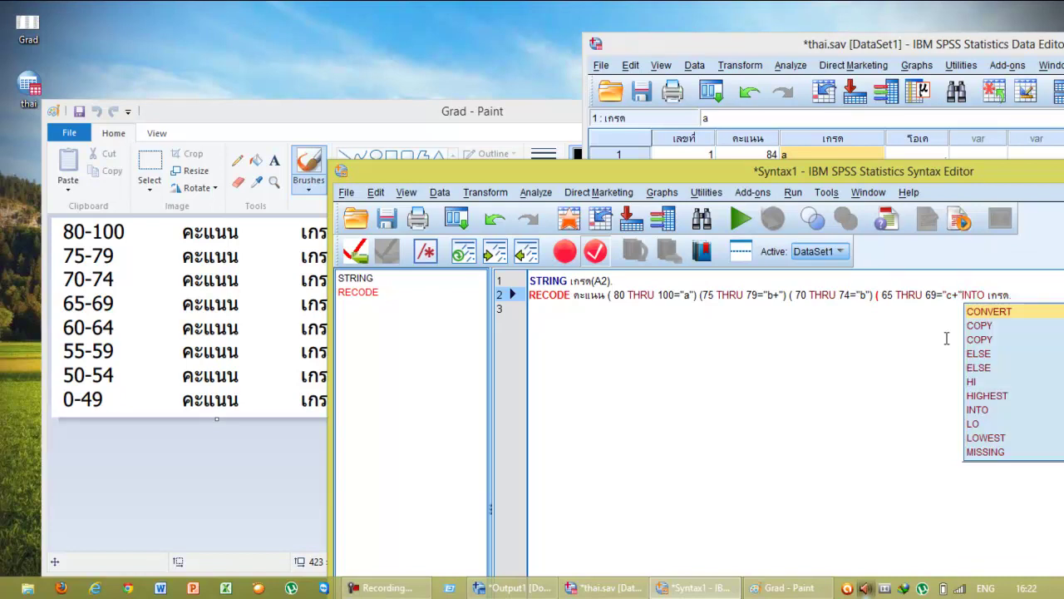
text())
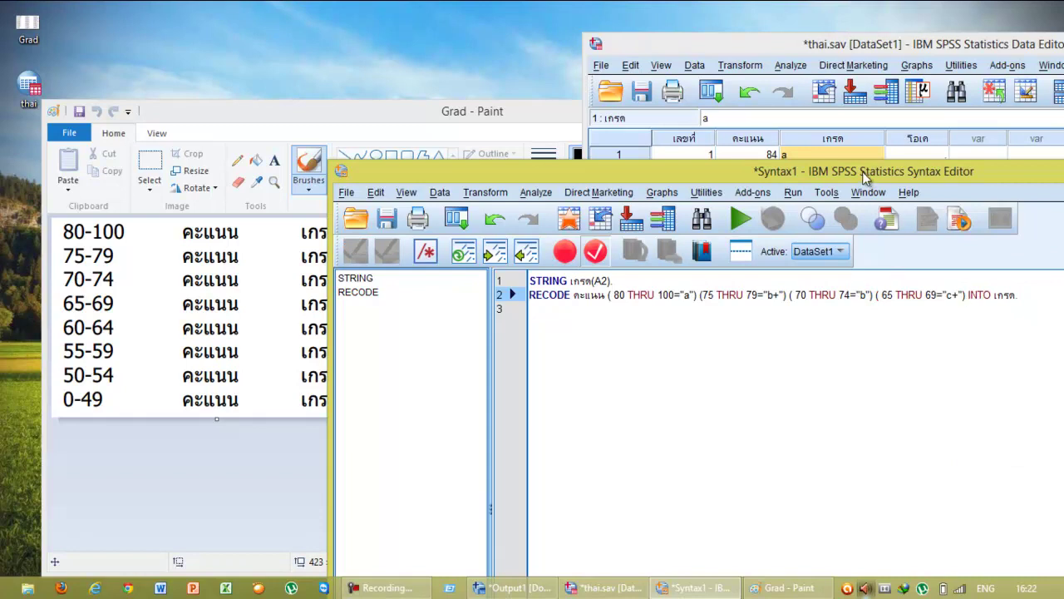
- Add a fifth RECODE condition before INTO that maps 60 THRU 64 to "c"
mouse_move(865, 176)
mouse_down()
mouse_move(871, 141)
mouse_move(953, 132)
mouse_move(784, 139)
mouse_up()
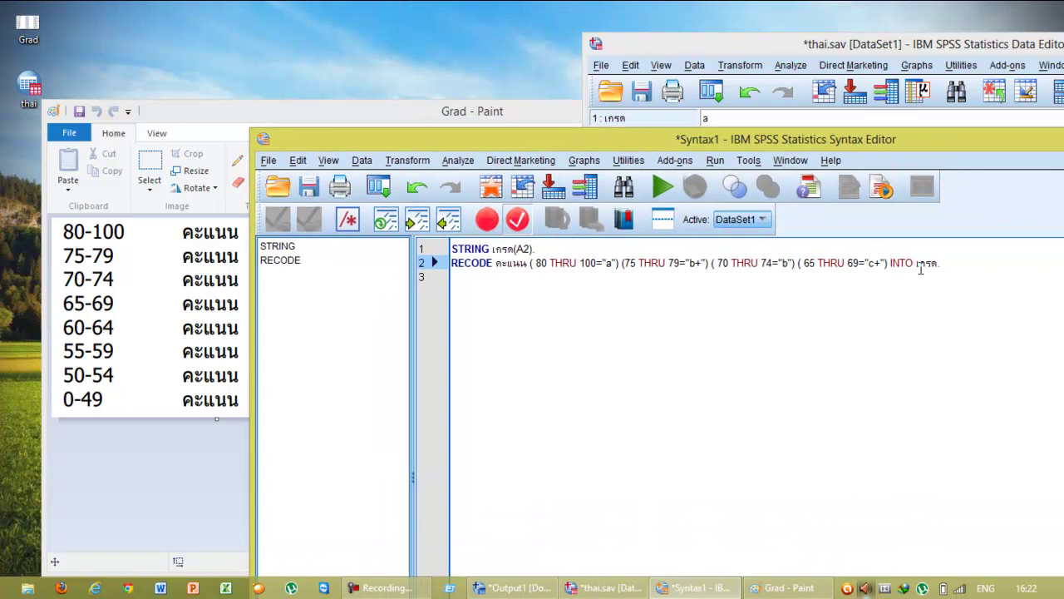
text(()
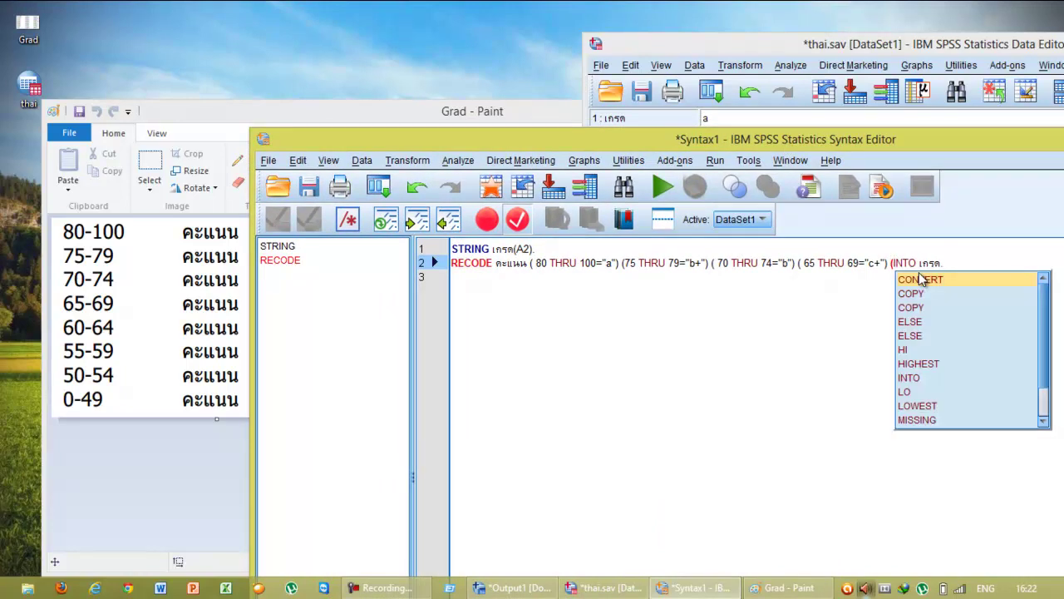
text( 60)
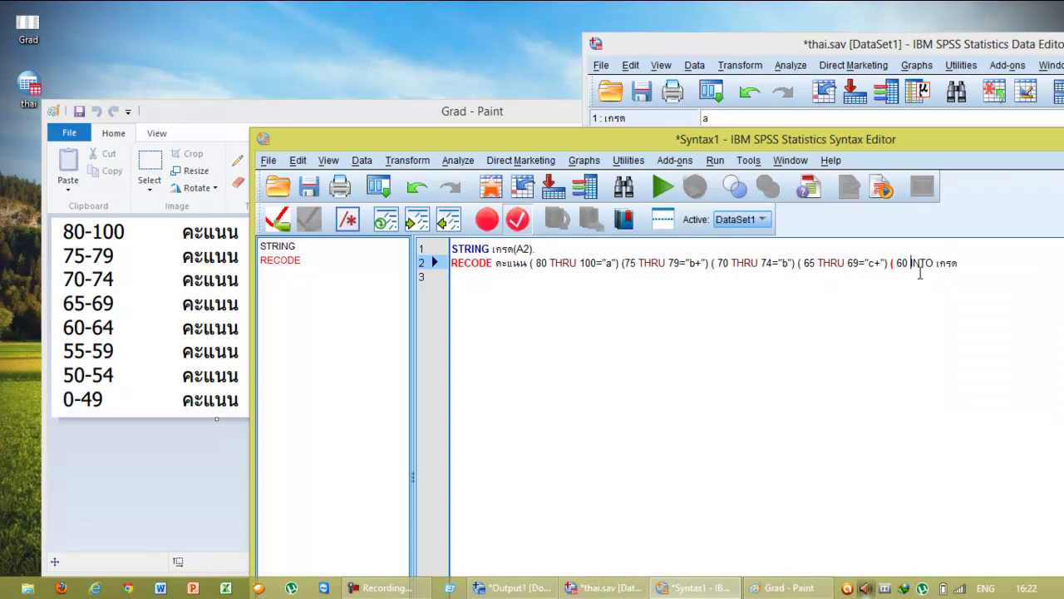
text( T)
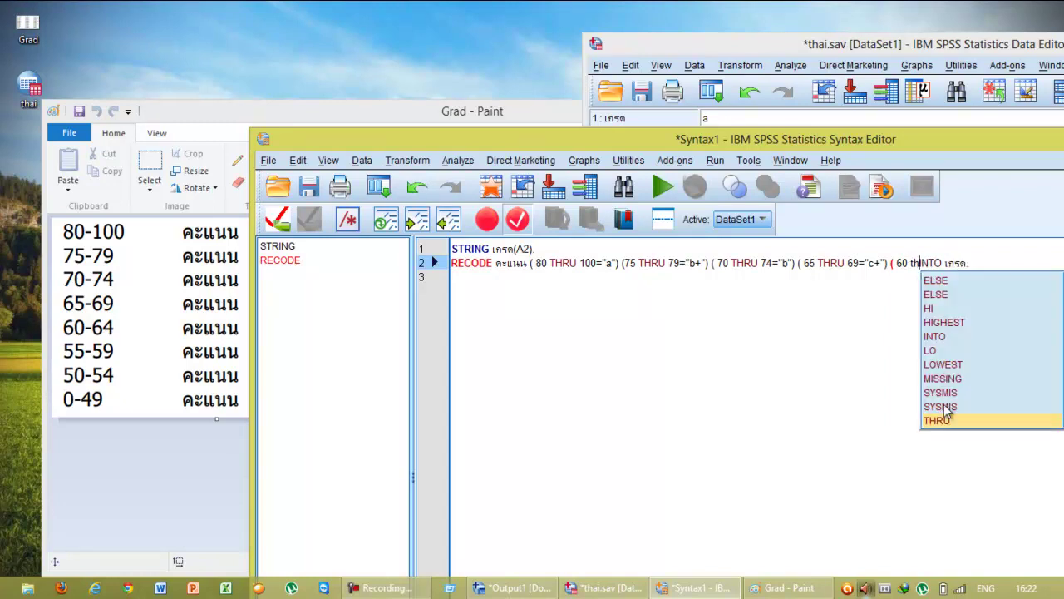
click(941, 418)
text(64)
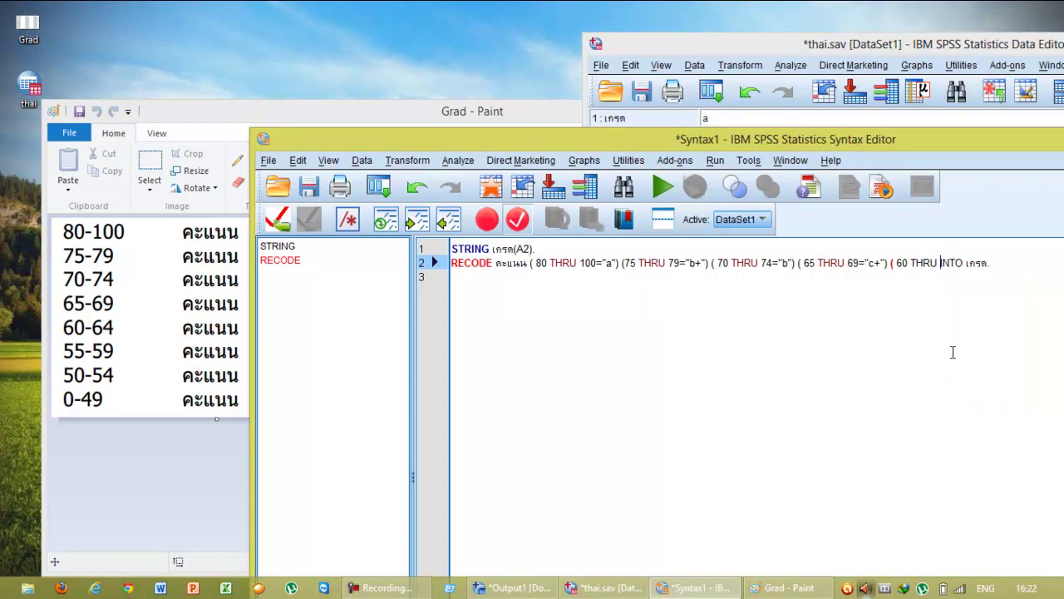
text(="c"))
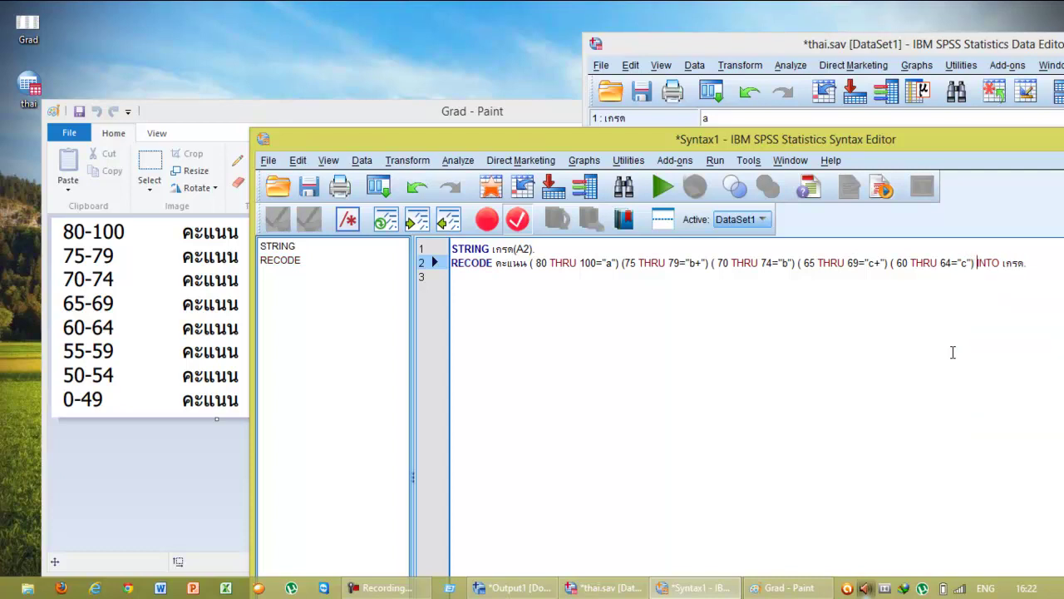
- Try to run all the syntax commands with the extended RECODE and read the output log
click(714, 162)
click(717, 179)
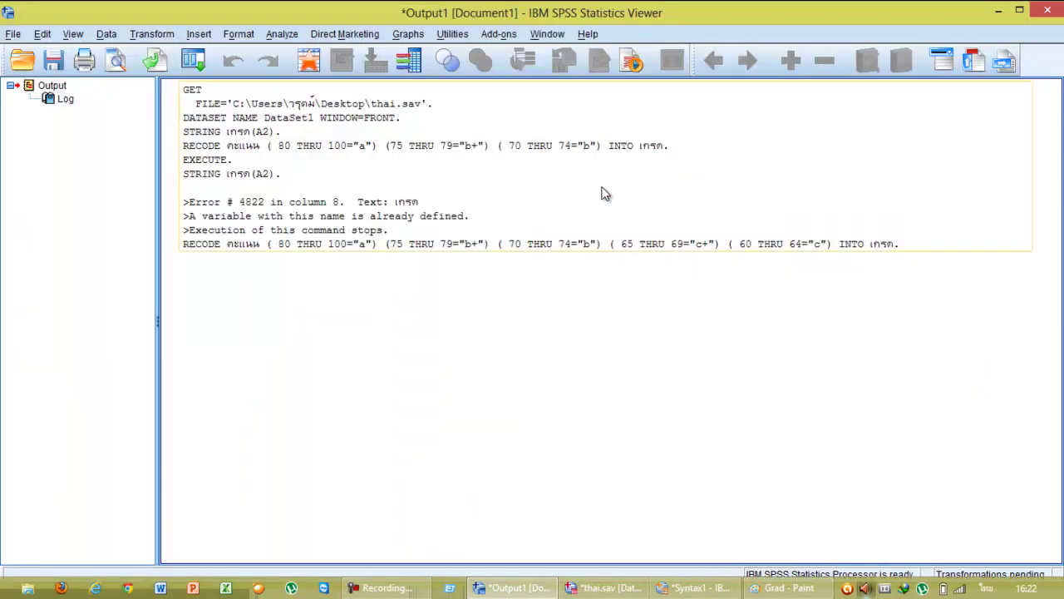
click(628, 264)
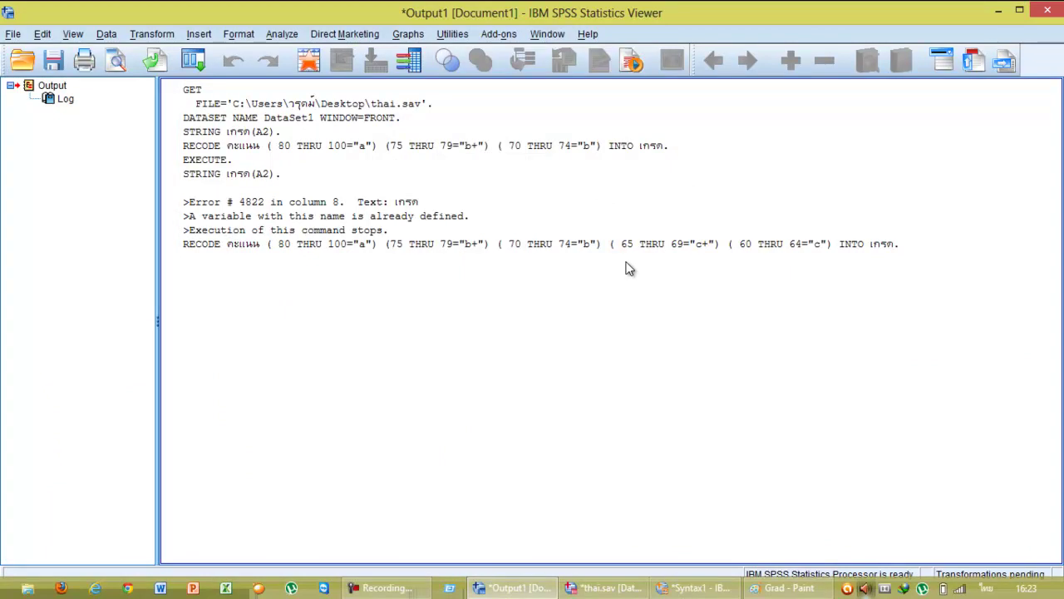
click(794, 252)
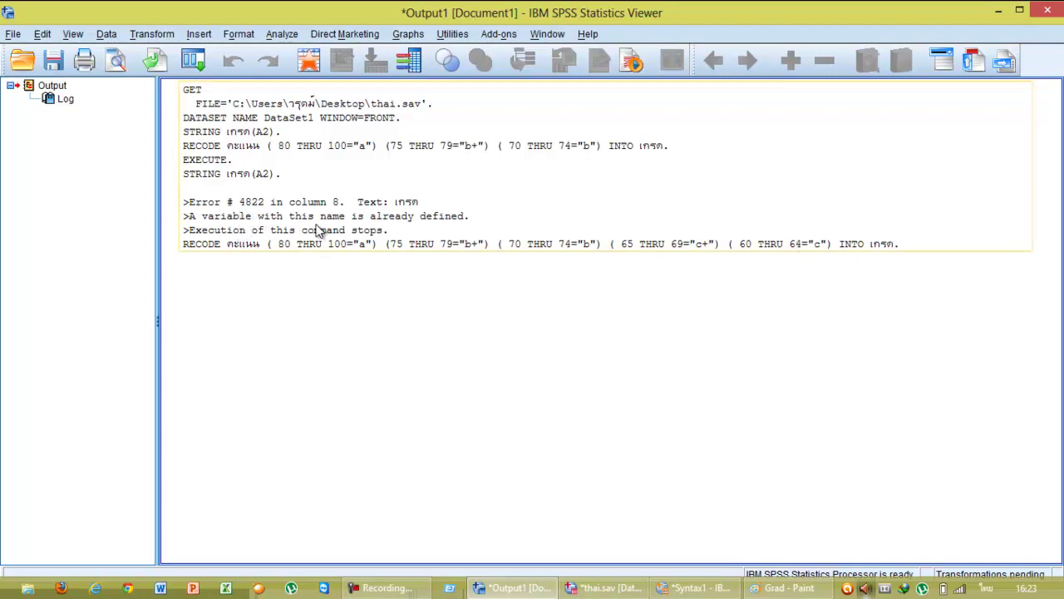
click(533, 305)
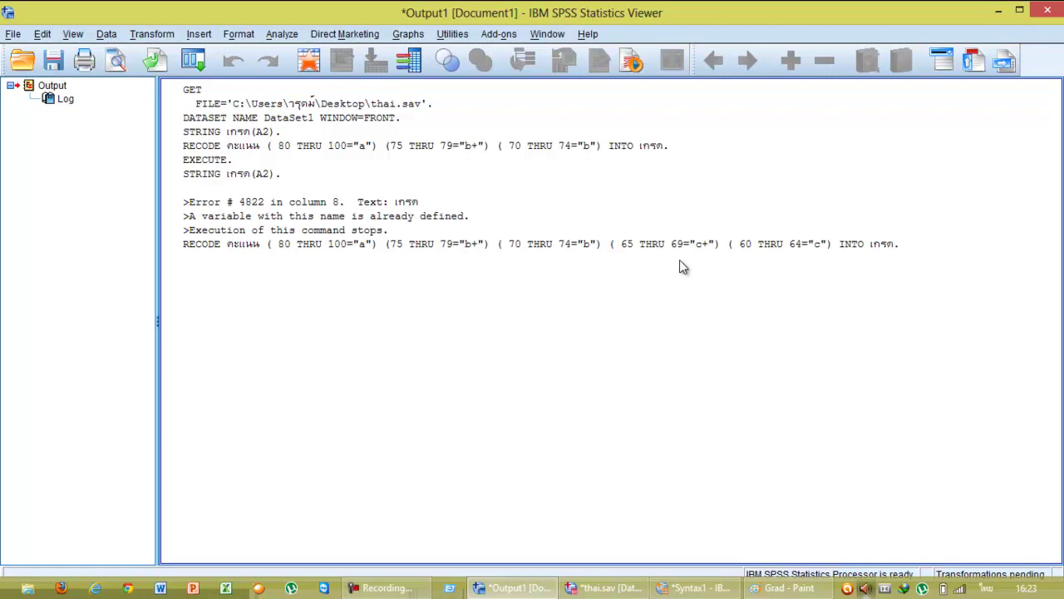
- Delete the existing เกรด and โอเค variables from the thai.sav data
click(997, 12)
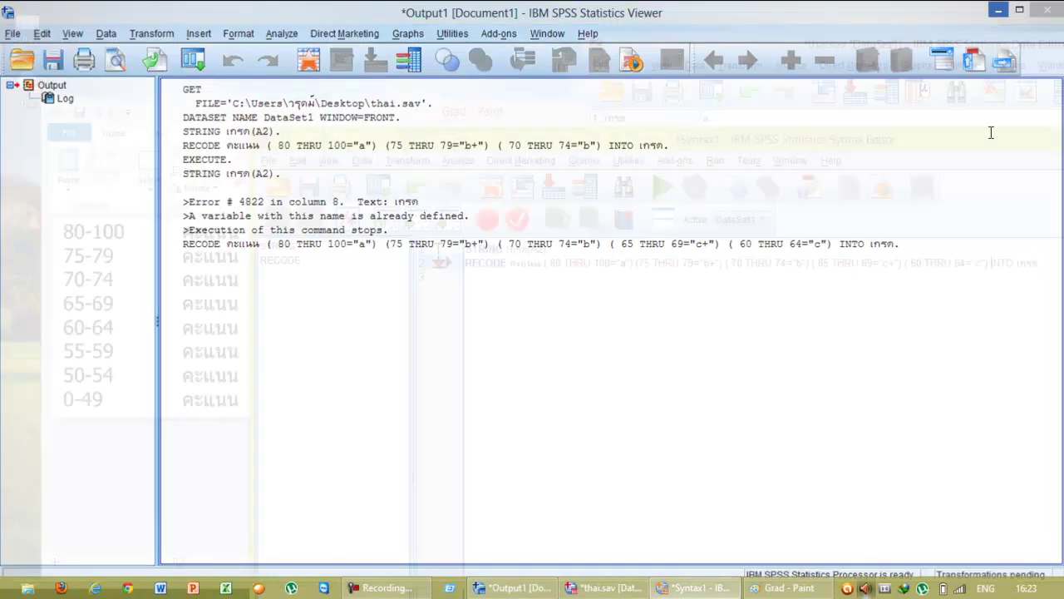
drag(684, 50, 579, 42)
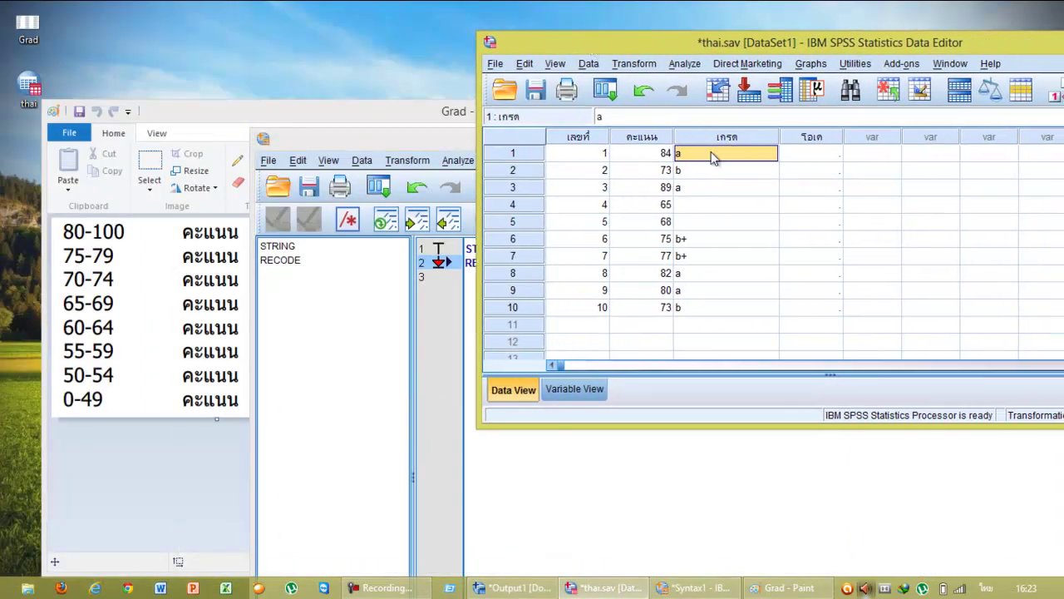
click(725, 140)
mouse_move(728, 135)
mouse_down()
mouse_move(807, 135)
mouse_move(731, 139)
mouse_up()
key(Delete)
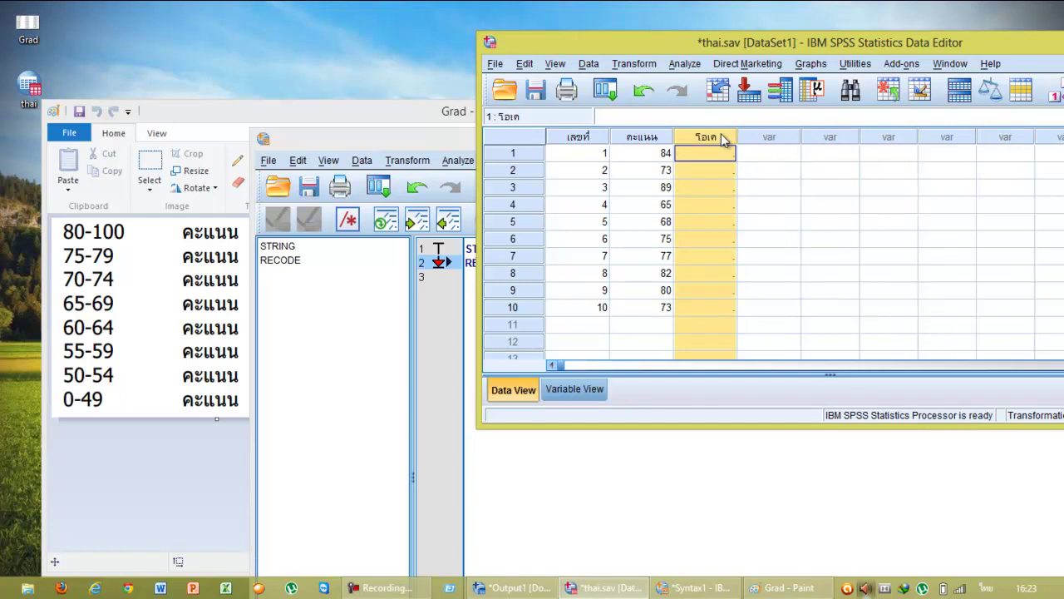
key(Delete)
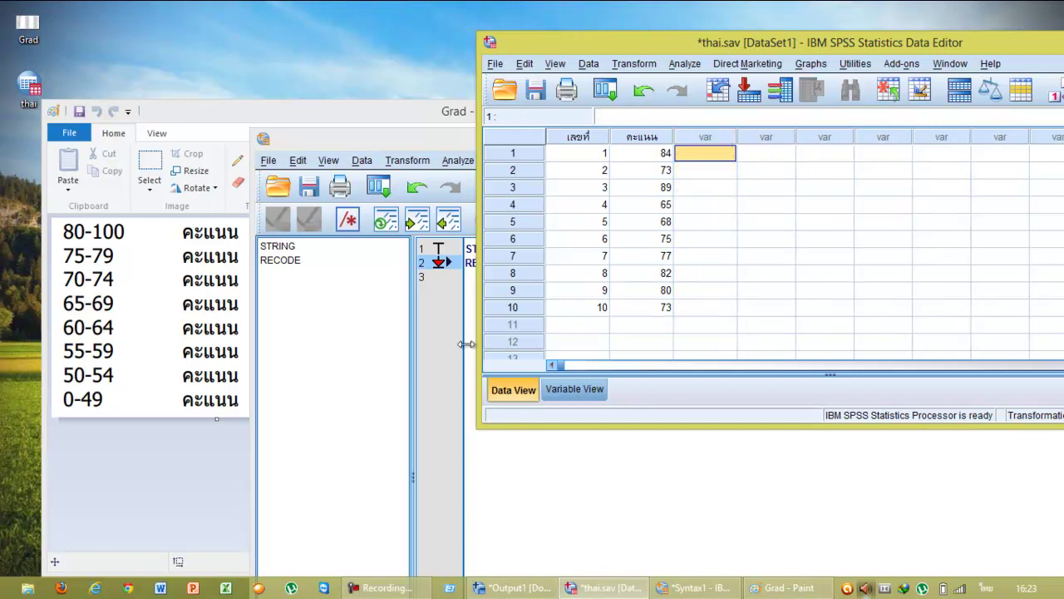
- Run all the syntax commands again and bring the thai.sav data window forward
click(527, 454)
click(716, 160)
click(732, 178)
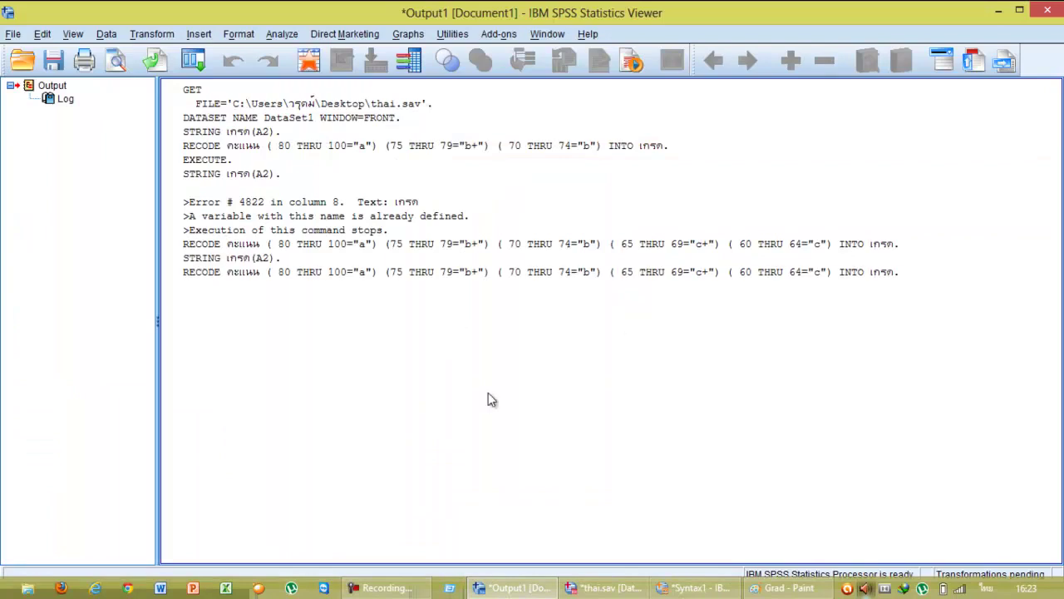
click(684, 588)
click(615, 588)
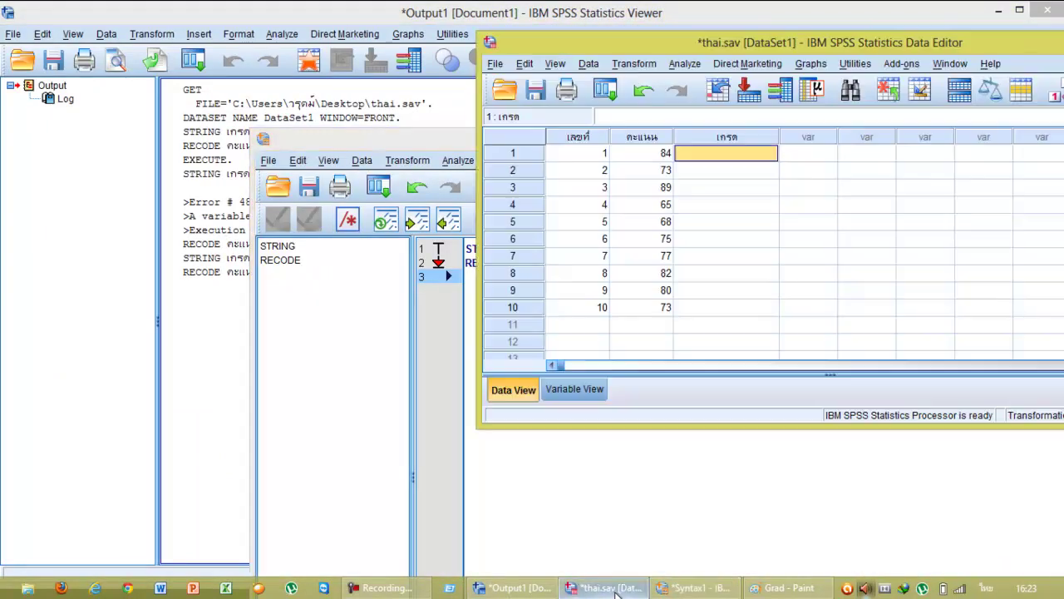
- Define another variable โอเค in the fourth row, execute the pending transformations, and show the recoded data
click(597, 388)
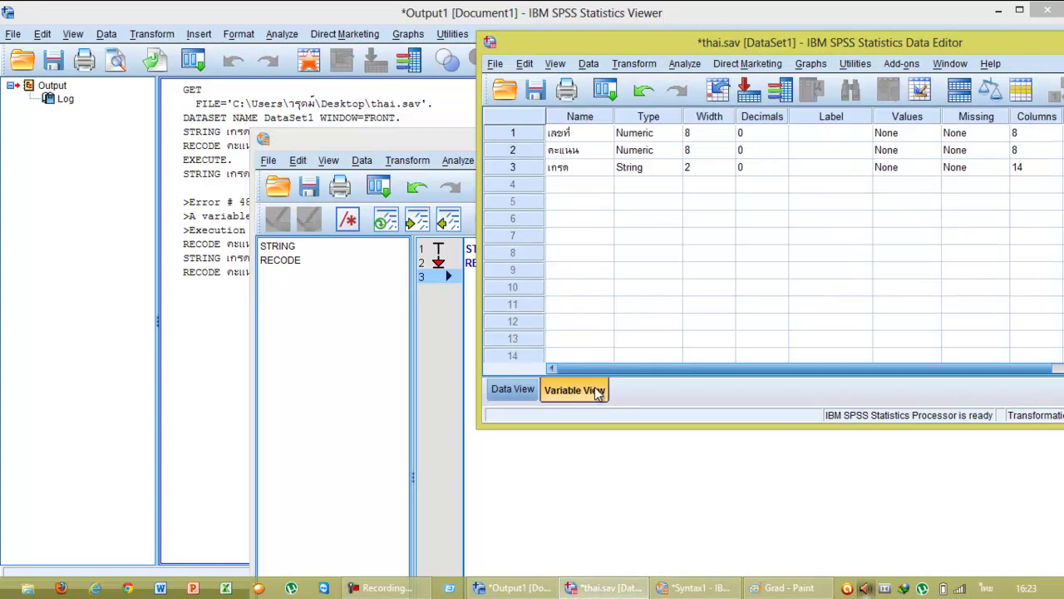
click(576, 187)
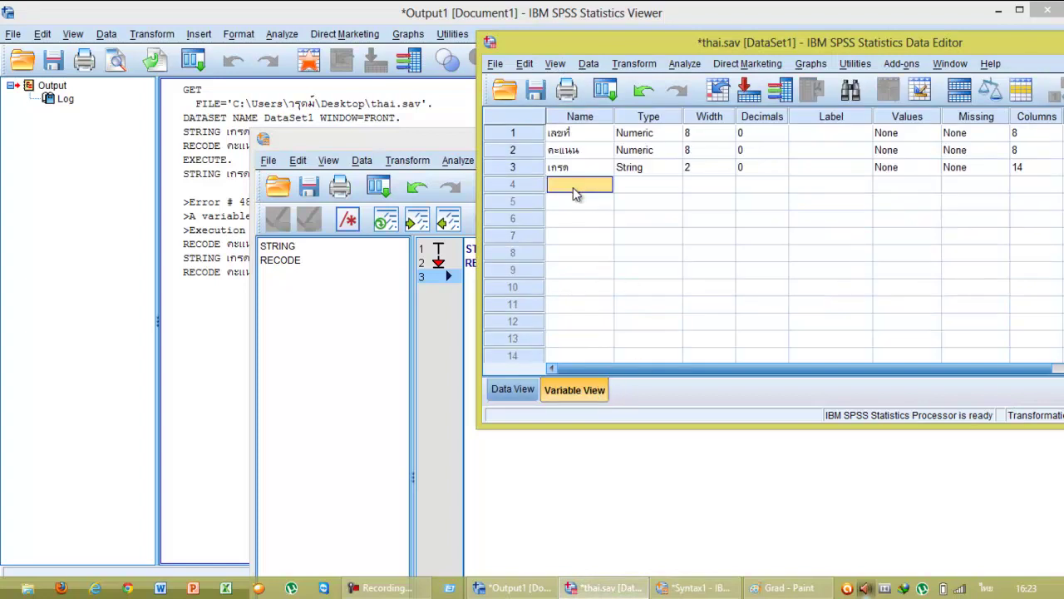
text(ไอเค)
key(Return)
click(809, 260)
click(513, 389)
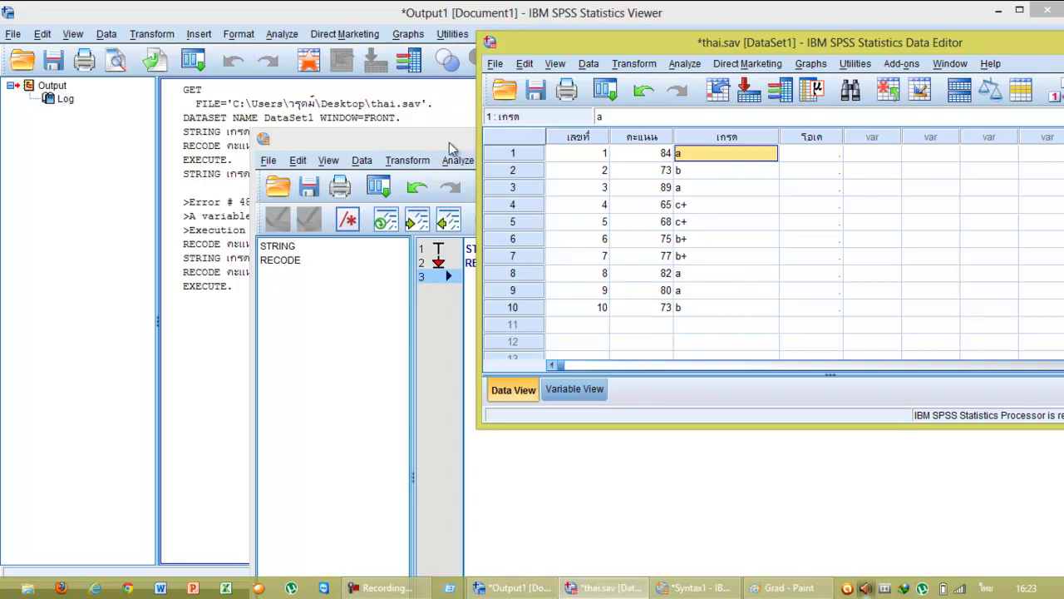
- Narrow the เกรด column in the data grid
mouse_move(780, 137)
mouse_down()
mouse_move(738, 135)
mouse_move(774, 135)
mouse_up()
click(622, 65)
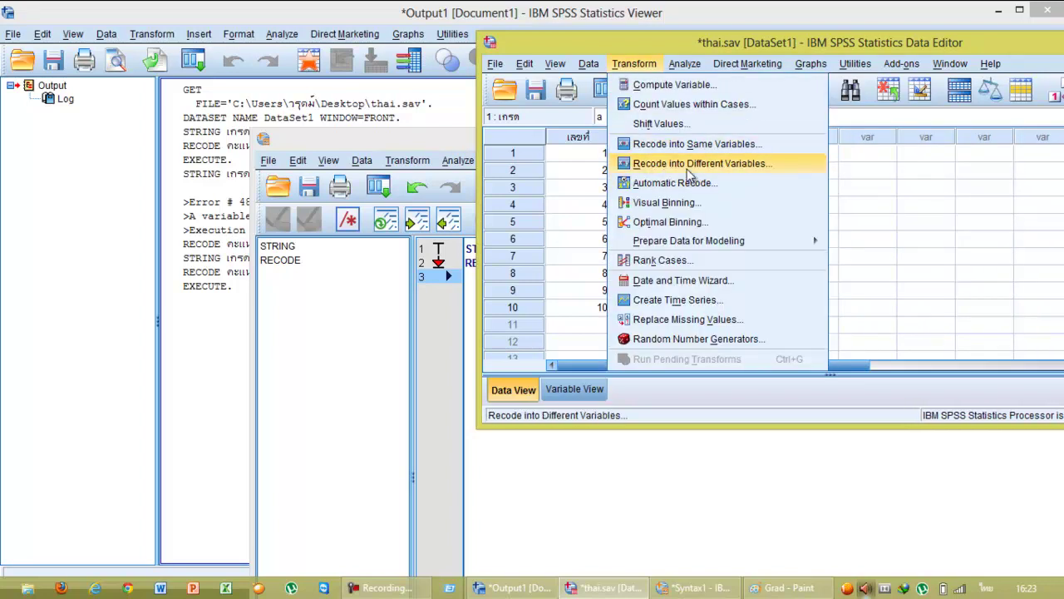
click(640, 60)
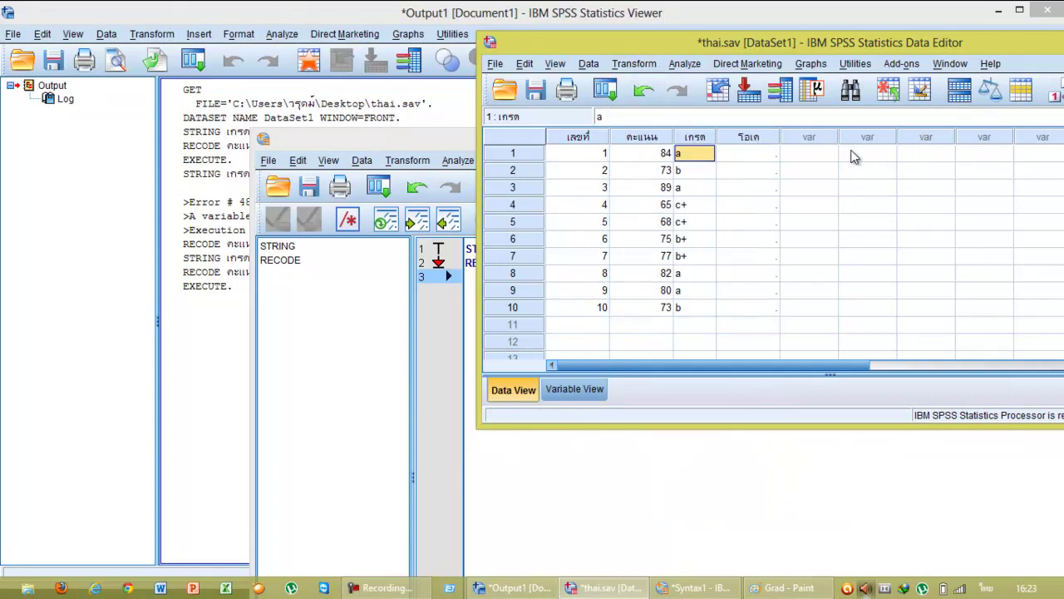